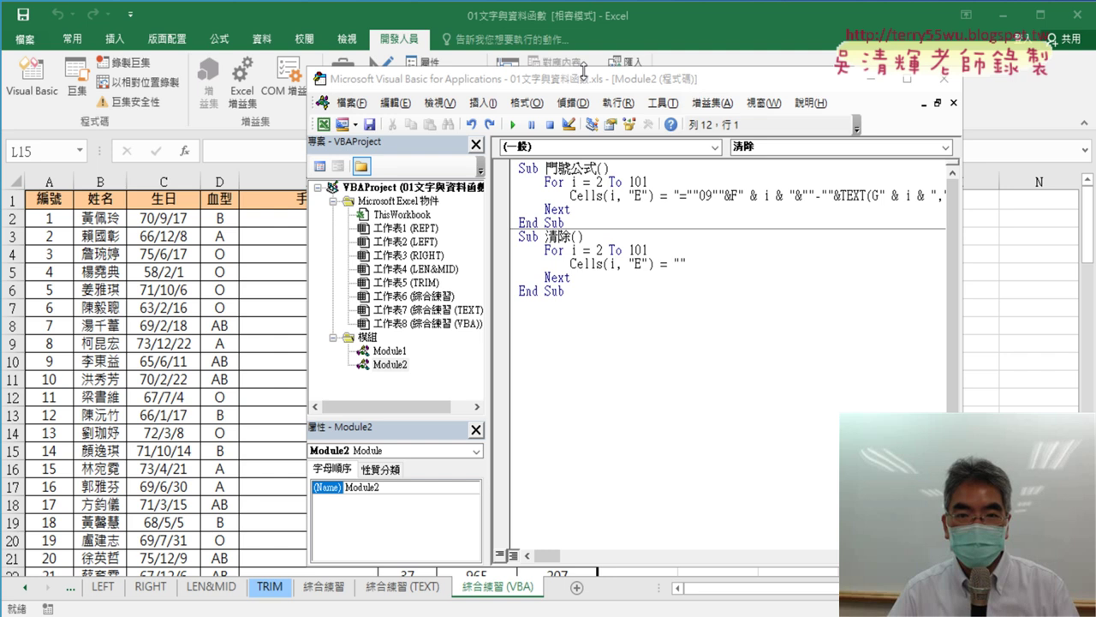
Move and widen the VBA editor window, then highlight the 'For i = 2 To 101' loop line.
drag(547, 169, 597, 169)
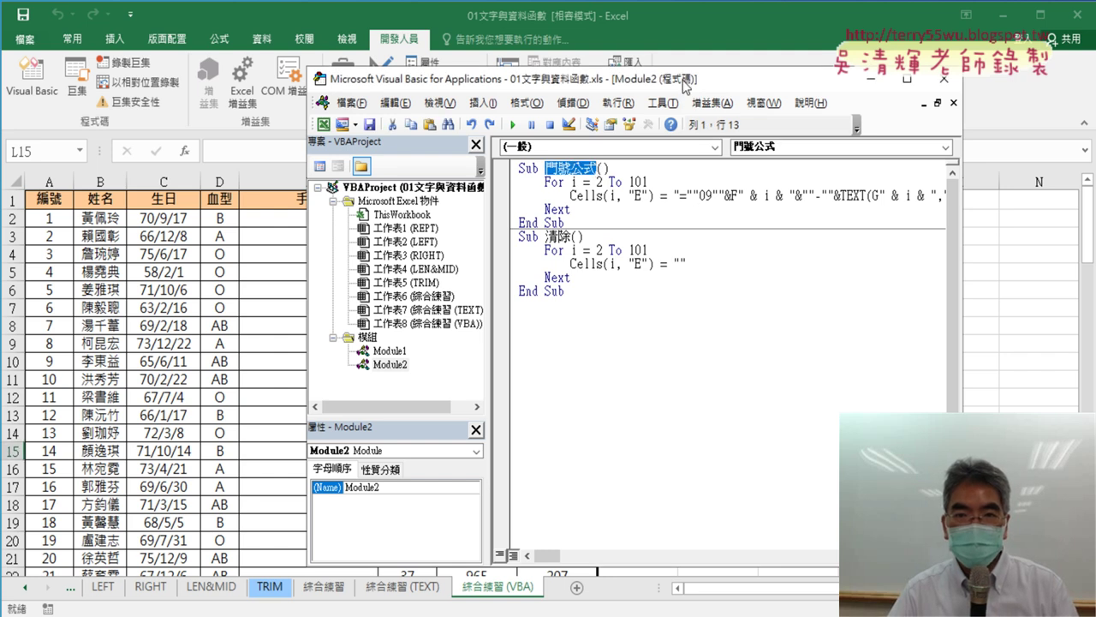
drag(683, 80, 580, 71)
drag(861, 227, 1081, 232)
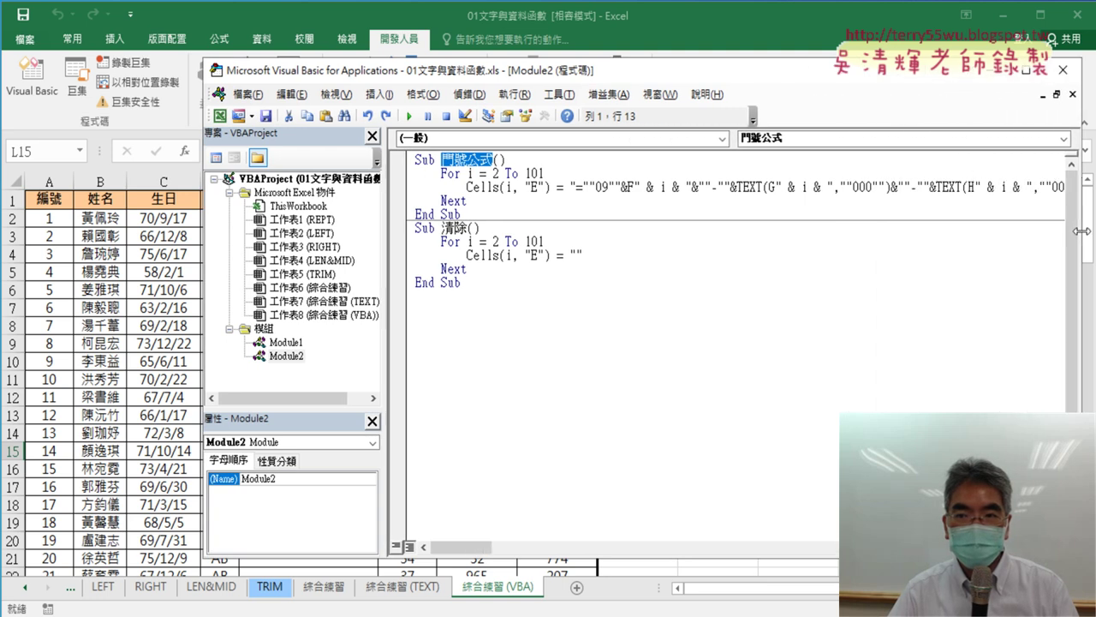
click(436, 173)
drag(442, 173, 545, 174)
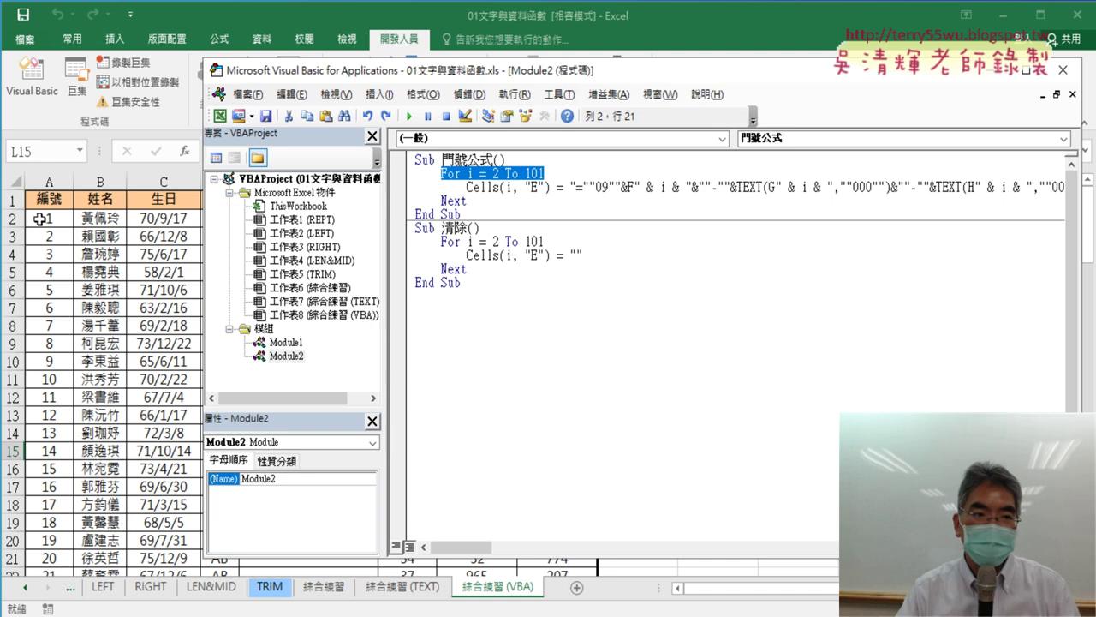
click(42, 219)
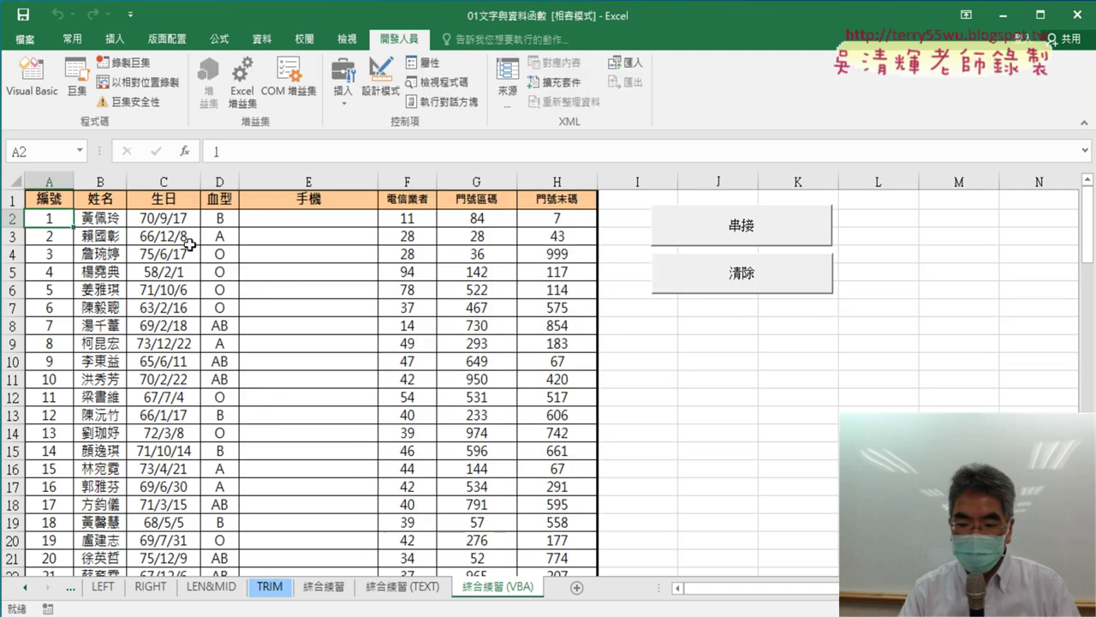
key(ctrl+Down)
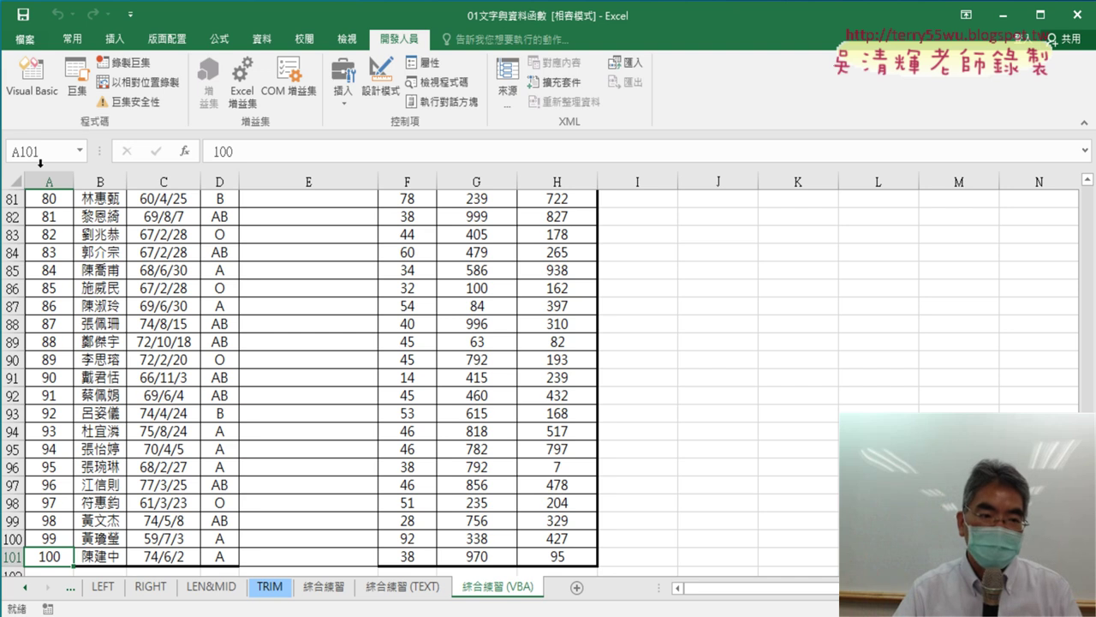
key(ctrl+Home)
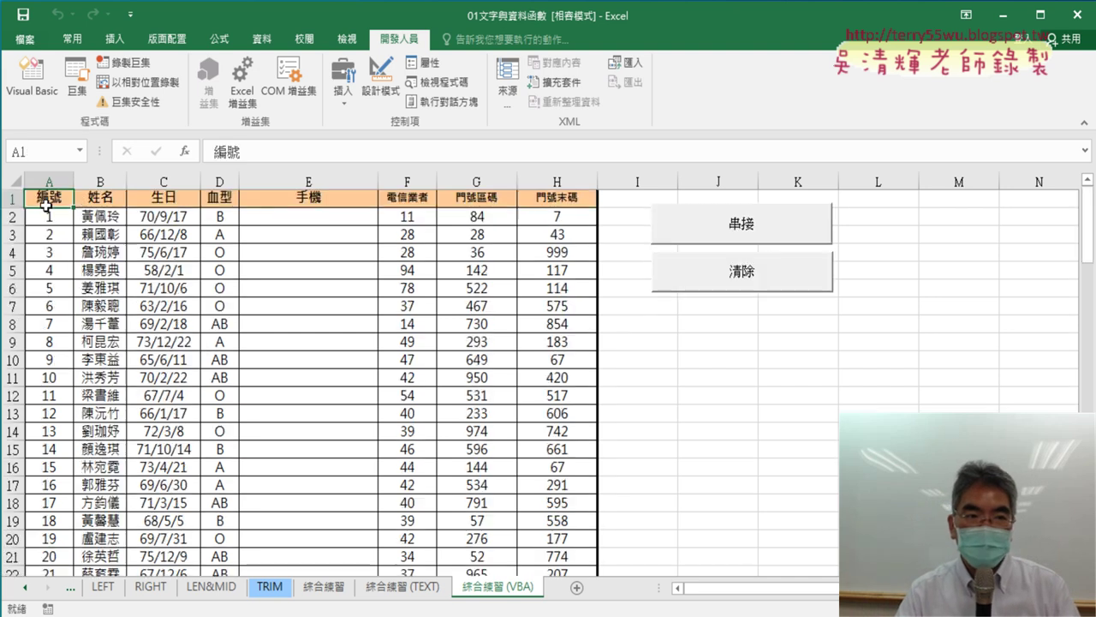
click(31, 76)
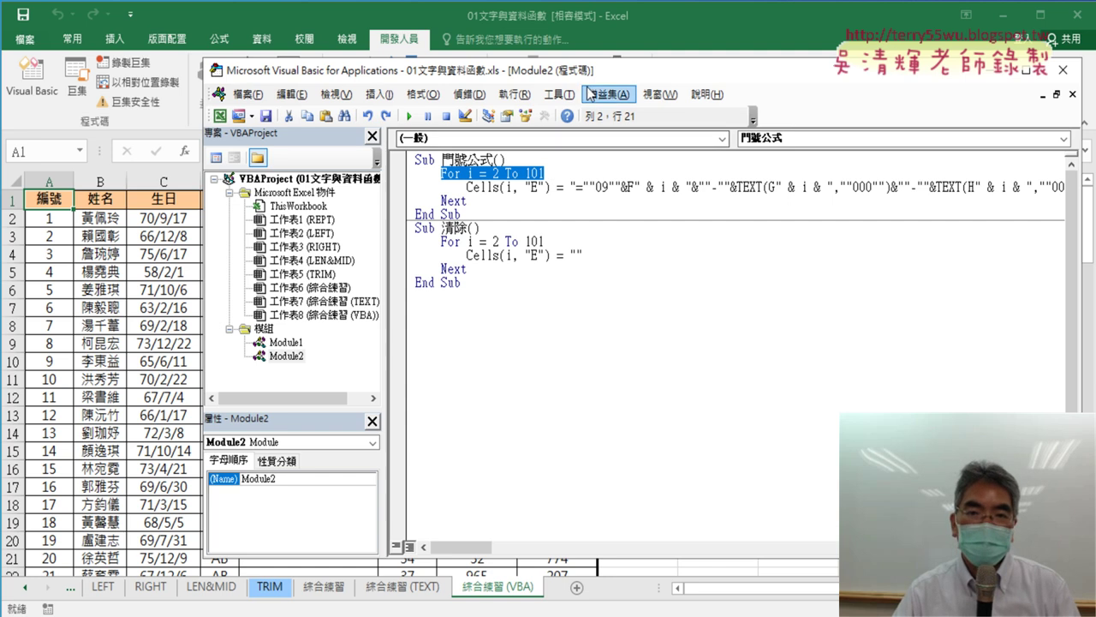
Shift the editor right to reveal column E and highlight the & i & row splice.
drag(592, 77, 772, 69)
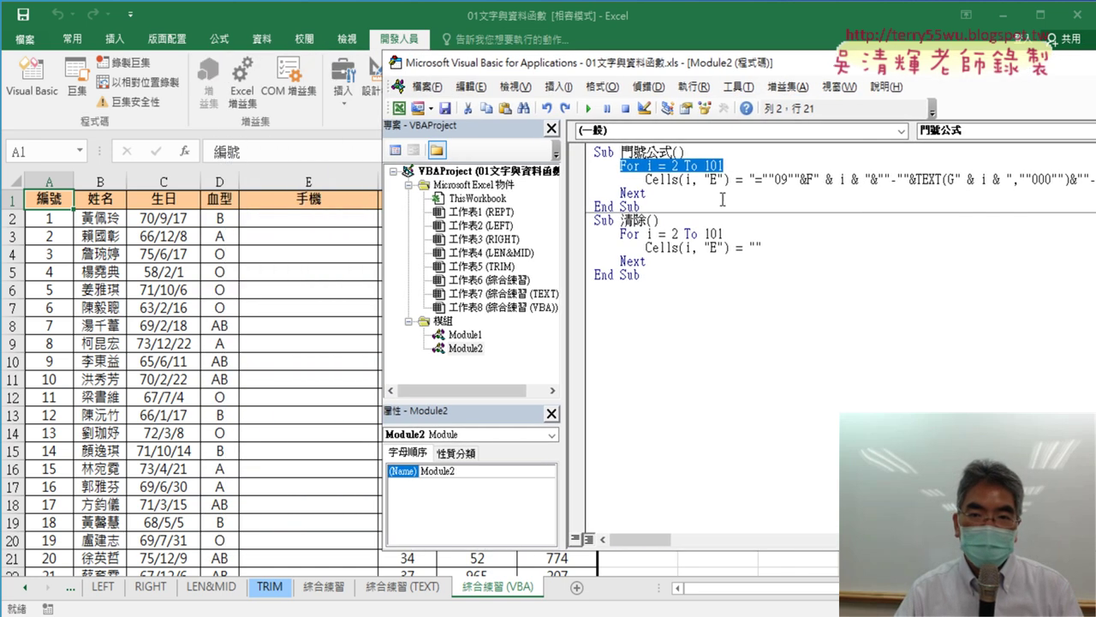
click(714, 180)
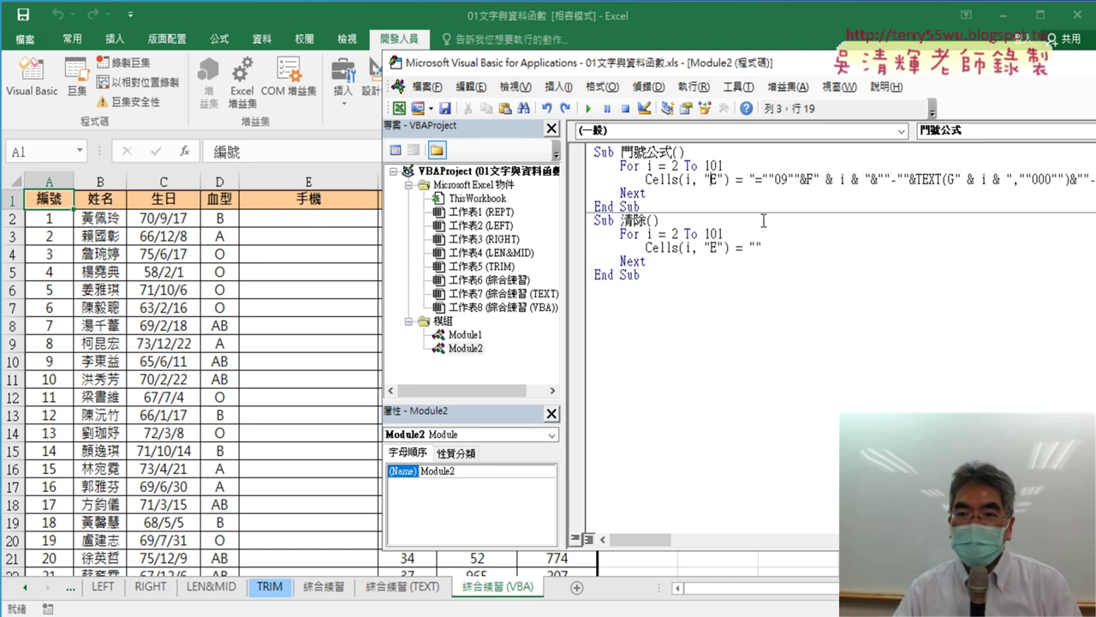
drag(815, 179, 878, 180)
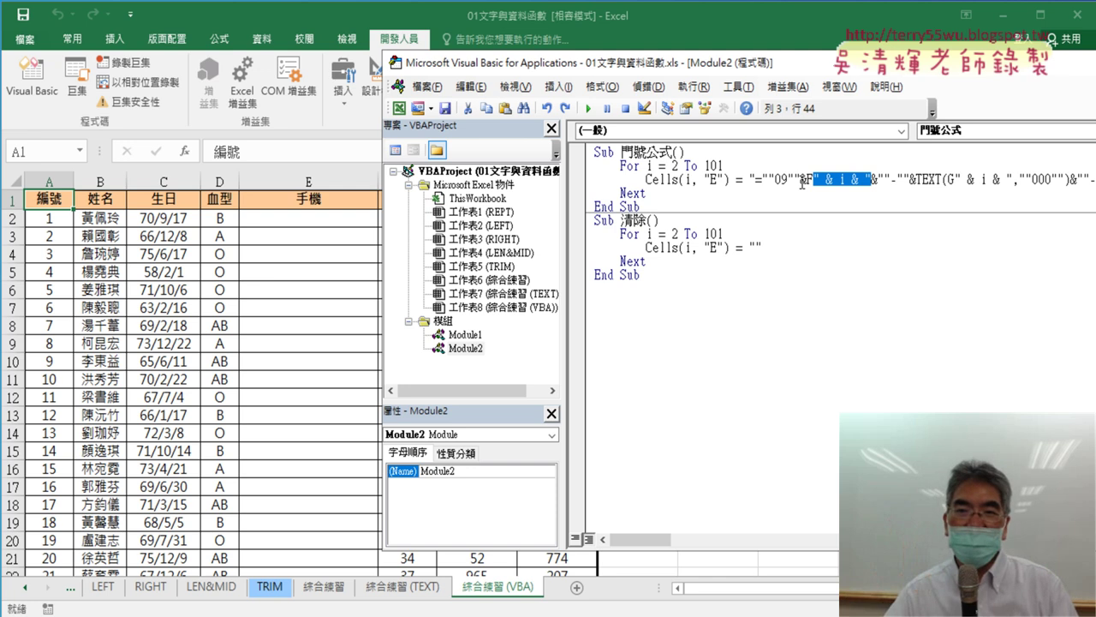
Run 門號公式 to fill column E, then run 清除 to empty it again.
click(587, 108)
click(684, 247)
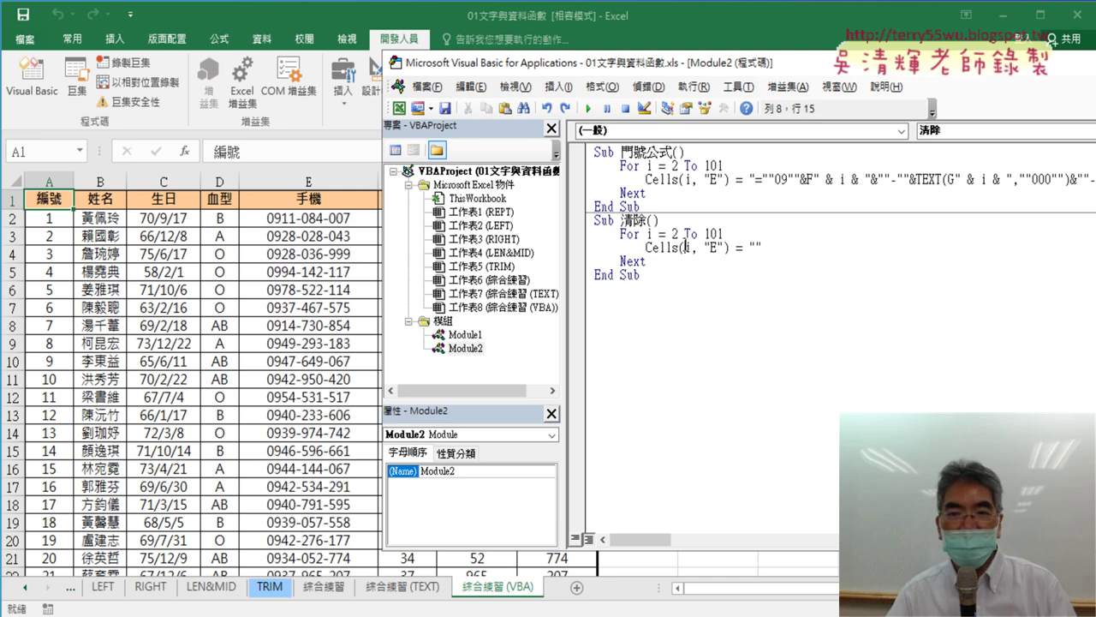
click(588, 108)
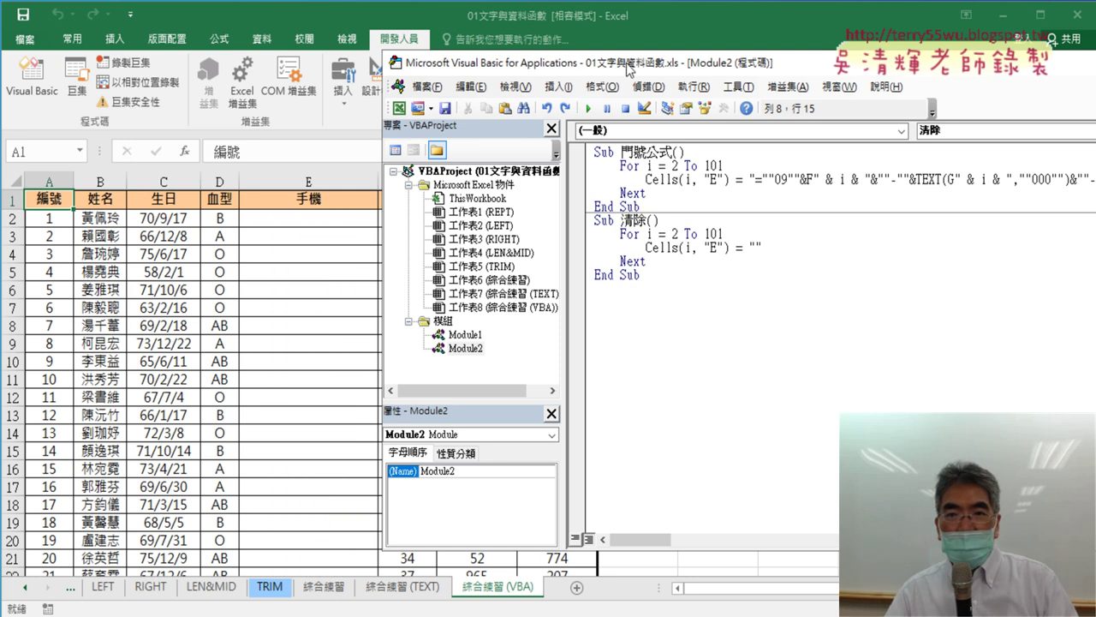
mouse_move(629, 70)
mouse_down()
mouse_move(580, 62)
mouse_move(635, 69)
mouse_up()
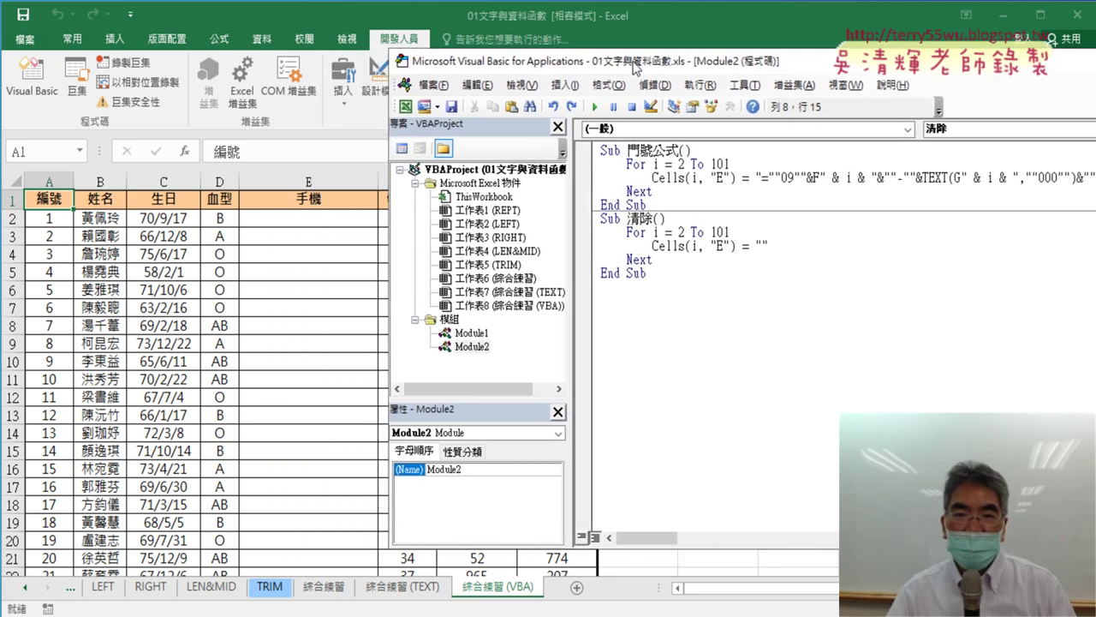
Rerun 門號公式 to refill column E and select cell E2 to inspect its formula.
click(682, 177)
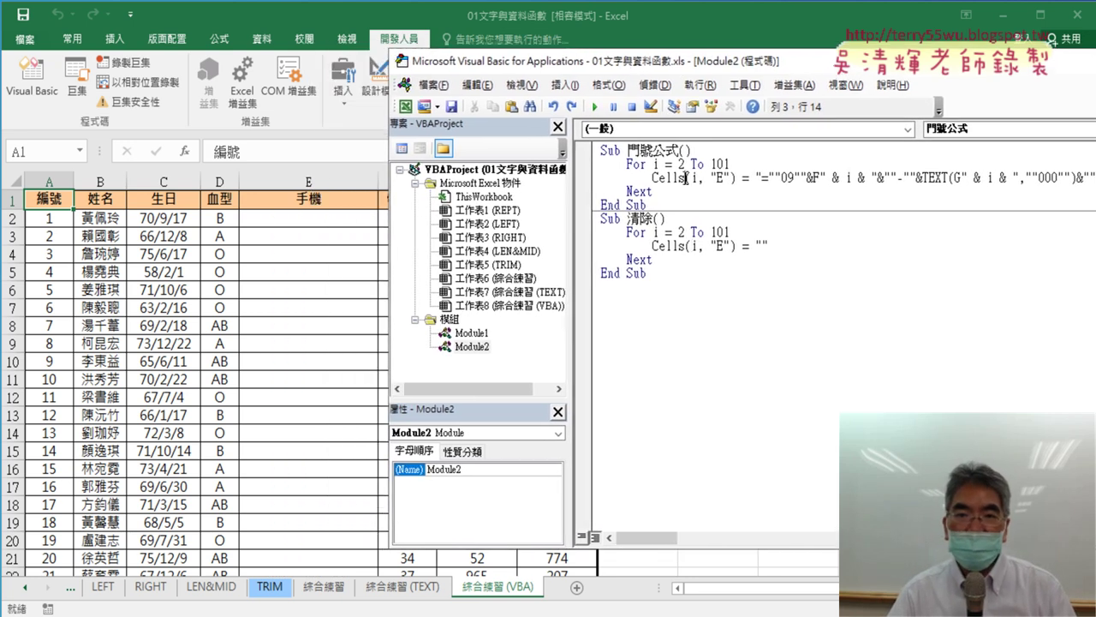
click(595, 107)
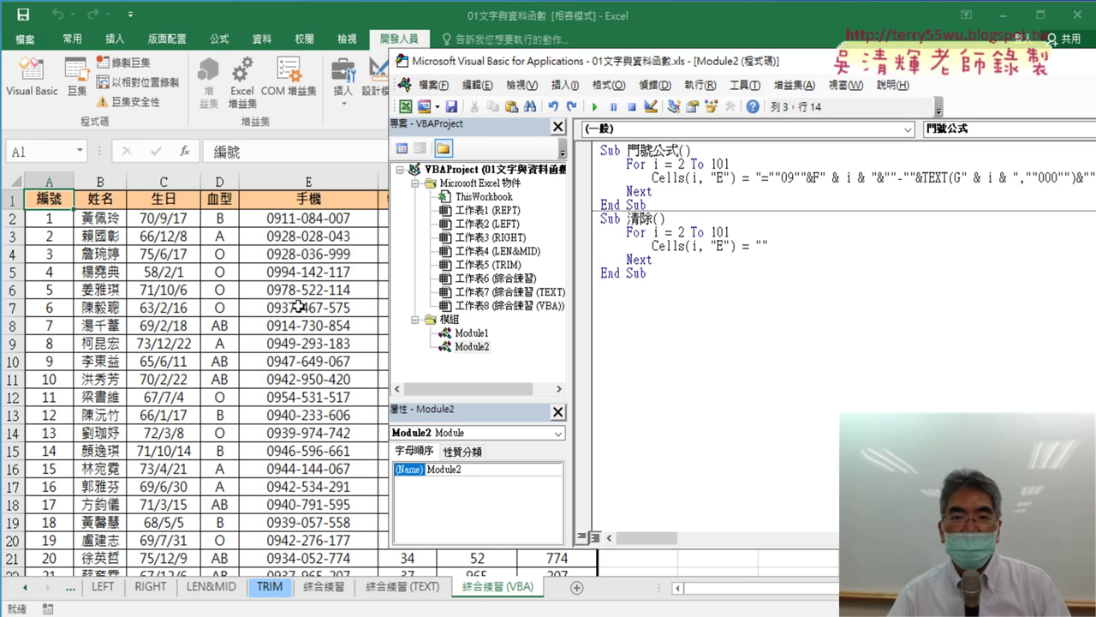
click(321, 219)
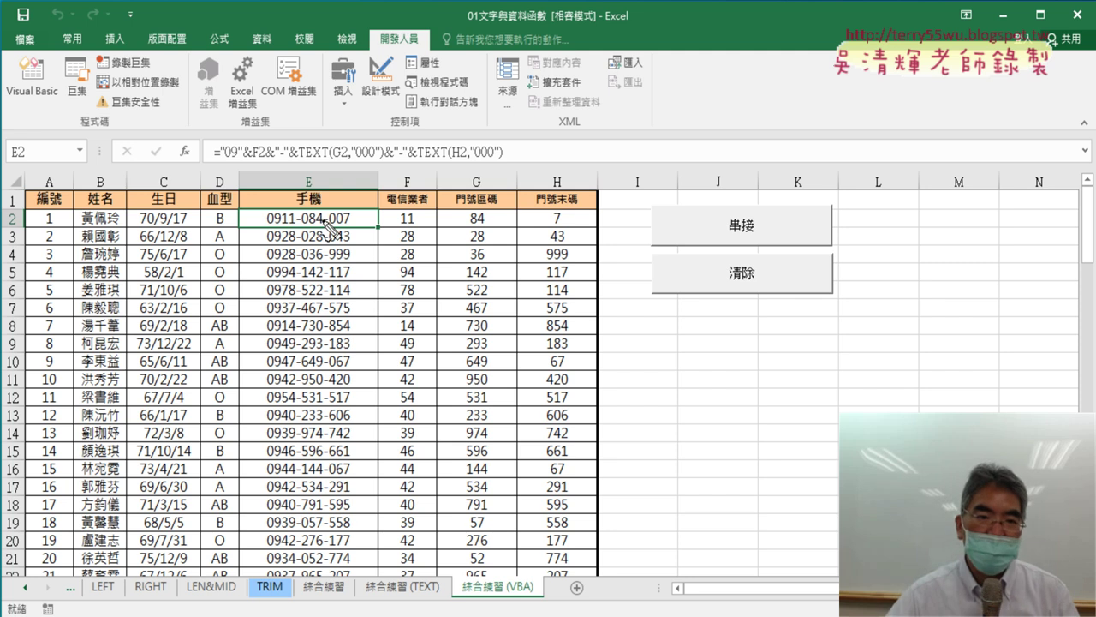
mouse_move(362, 228)
mouse_down()
mouse_move(266, 243)
mouse_move(366, 225)
mouse_up()
mouse_move(467, 160)
mouse_down()
mouse_move(339, 177)
mouse_move(206, 161)
mouse_move(484, 125)
mouse_move(518, 175)
mouse_move(493, 176)
mouse_up()
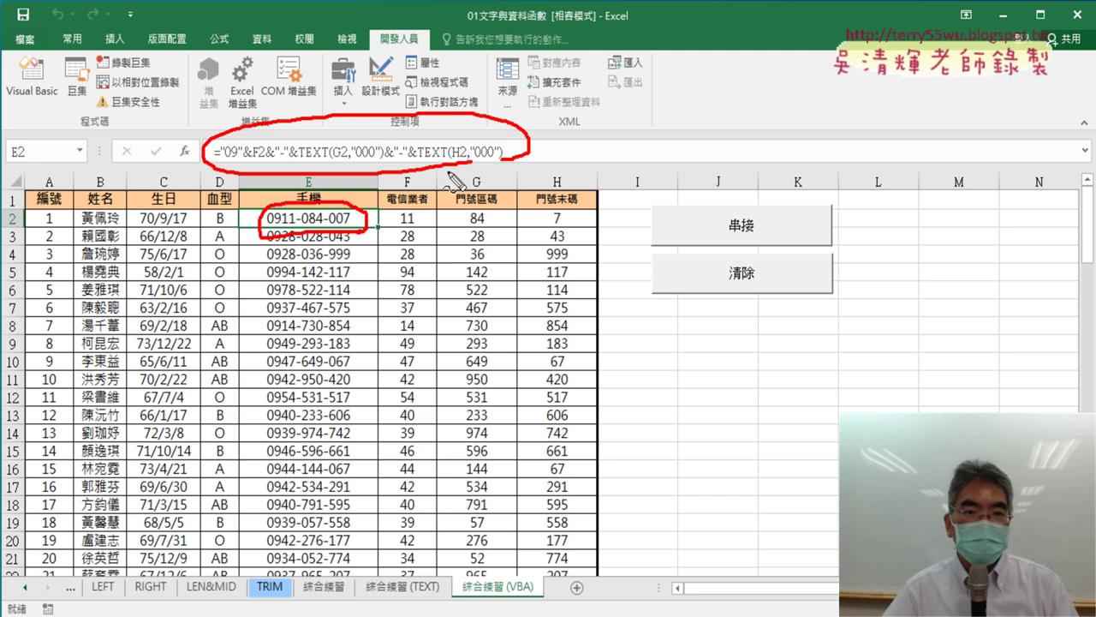
mouse_move(347, 168)
mouse_down()
mouse_move(346, 195)
mouse_move(353, 187)
mouse_up()
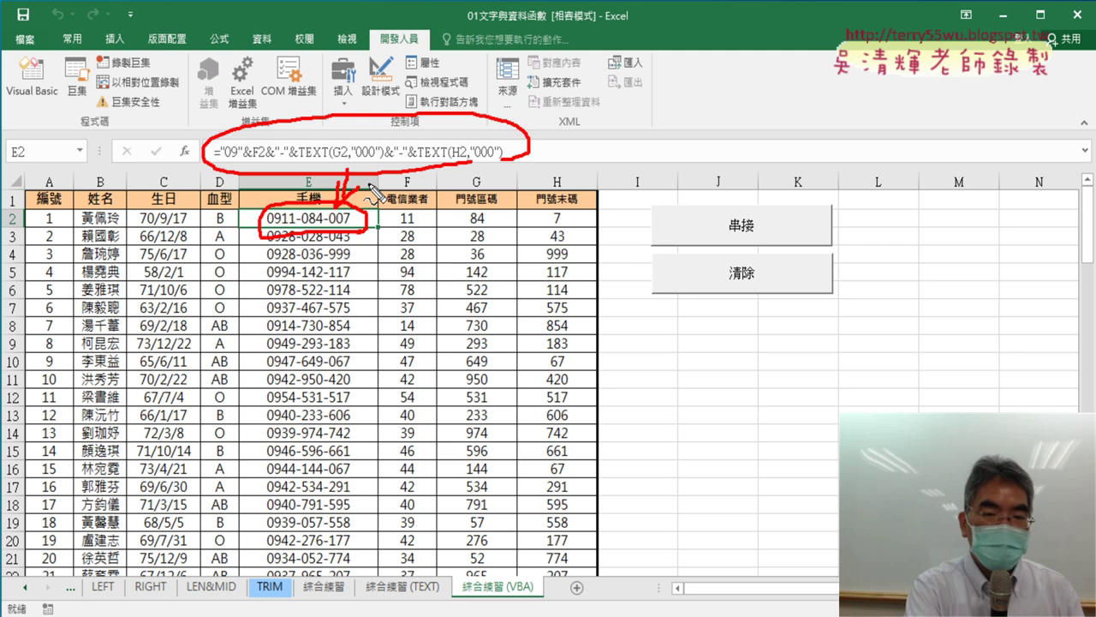
key(Escape)
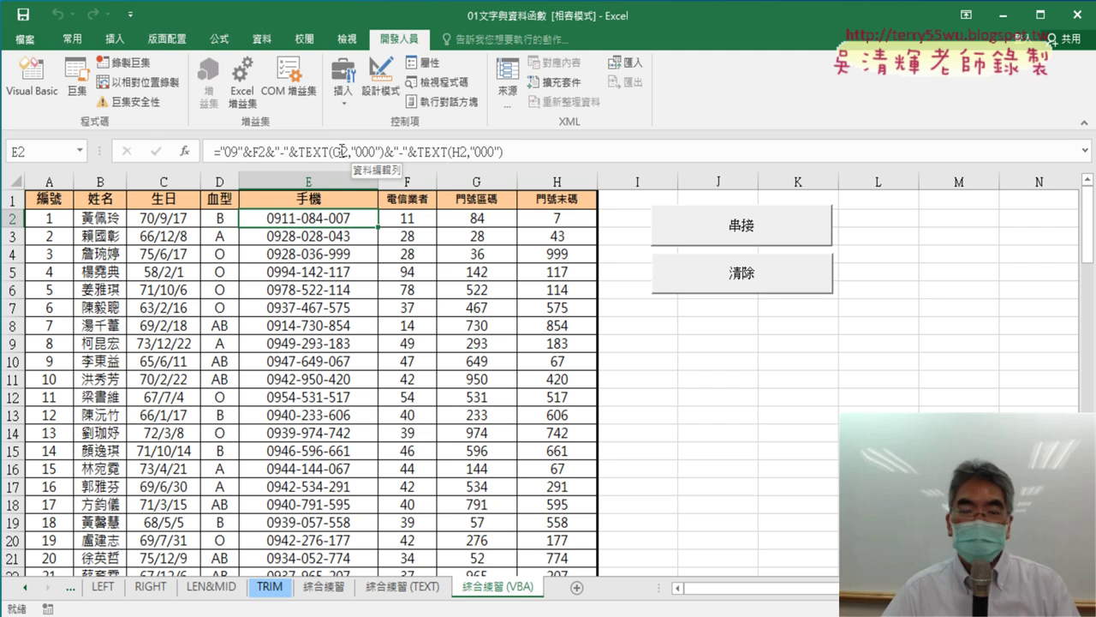
click(43, 93)
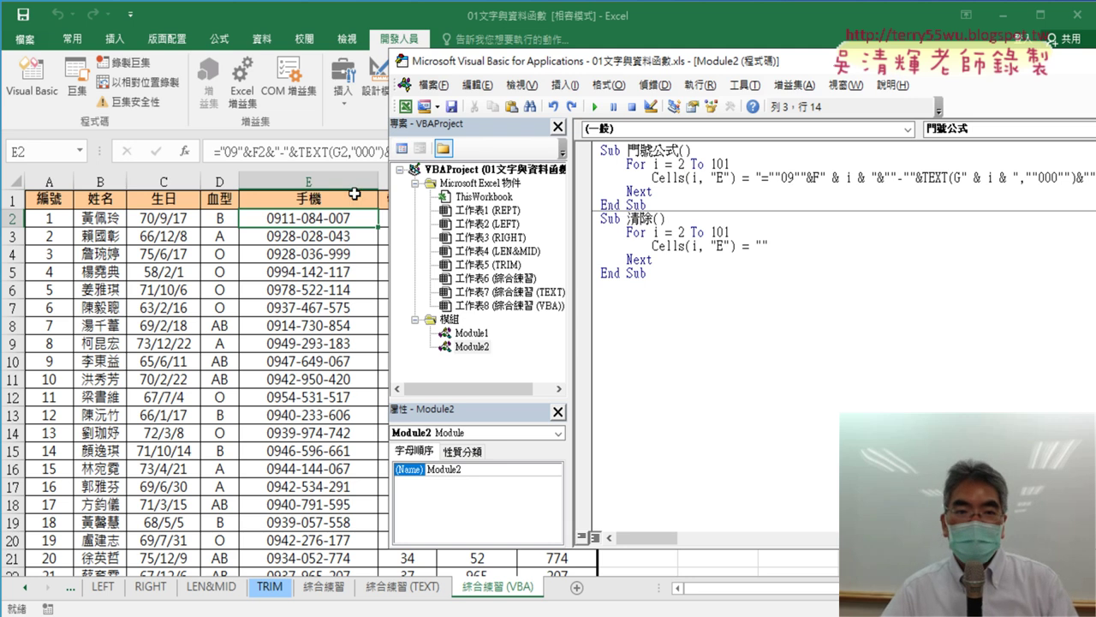
click(306, 219)
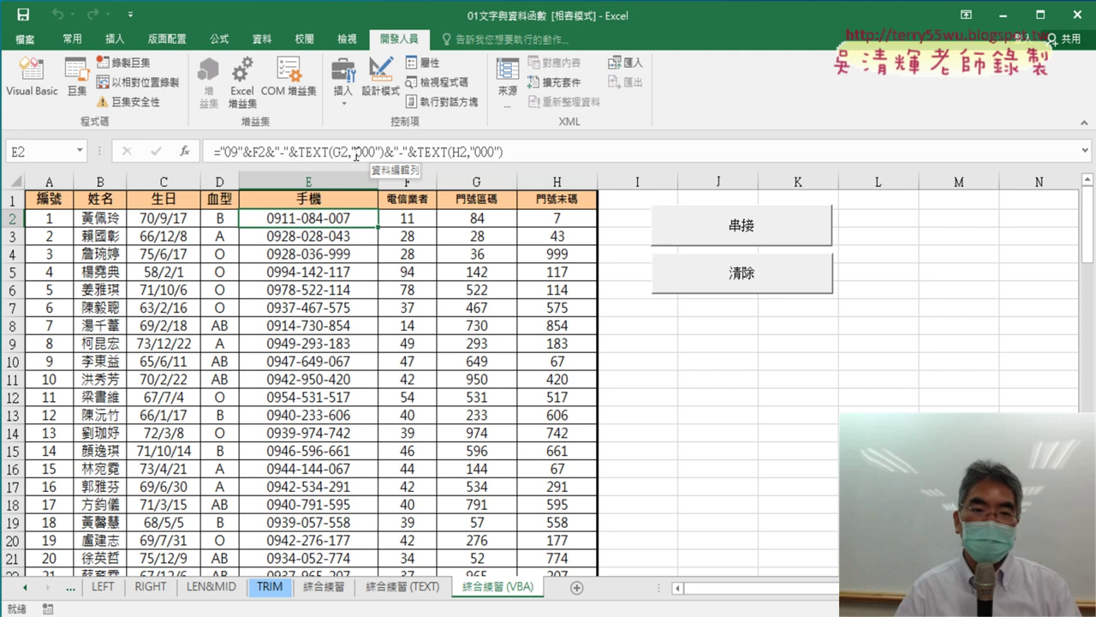
Reopen the VBA editor and paste a copy of the 門號公式 procedure below the existing ones.
click(33, 82)
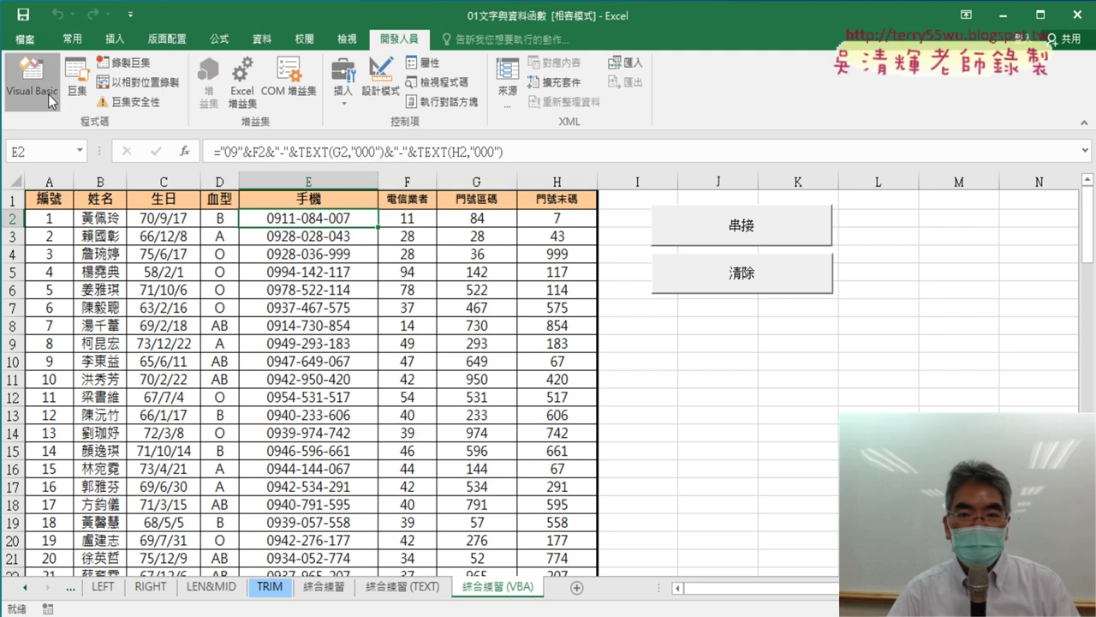
mouse_move(727, 50)
mouse_down()
mouse_move(748, 68)
mouse_move(676, 68)
mouse_up()
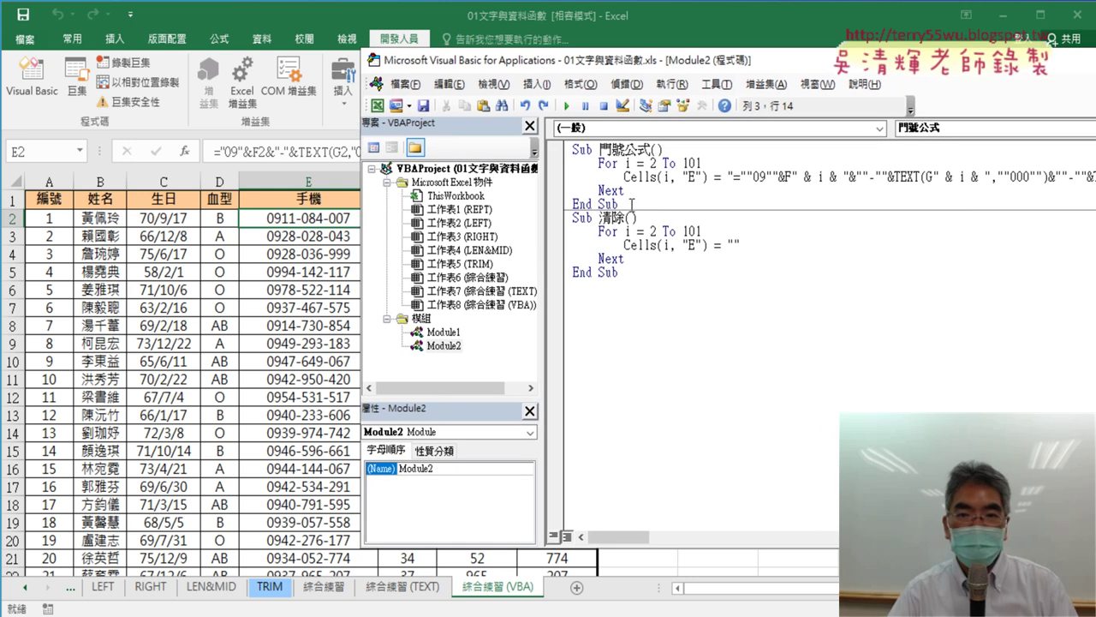
drag(618, 204, 569, 150)
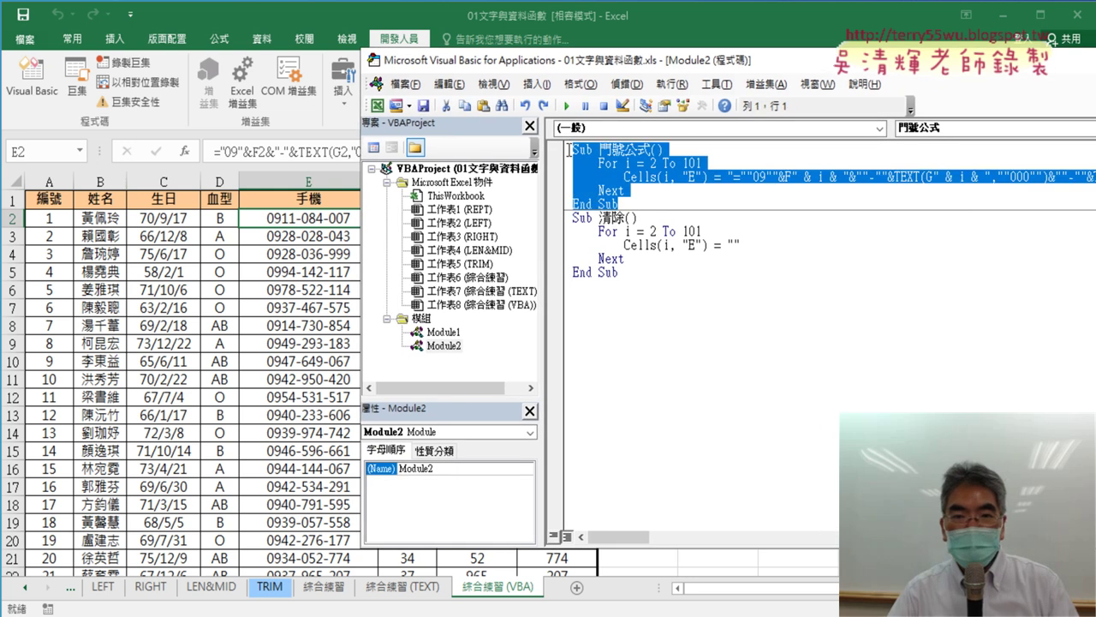
right_click(611, 182)
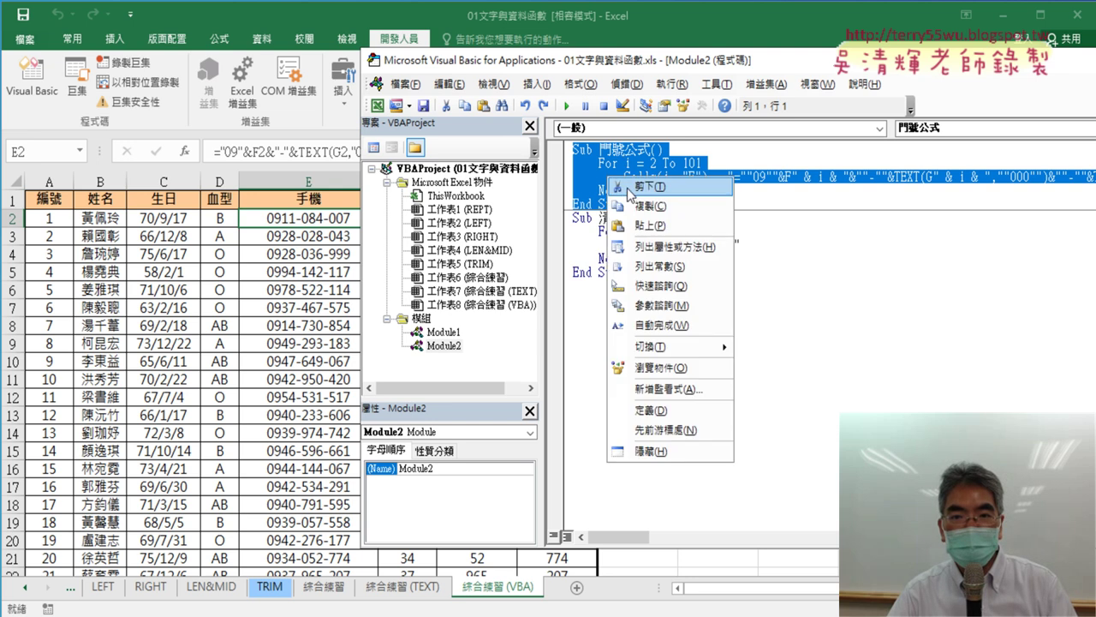
click(638, 205)
click(594, 299)
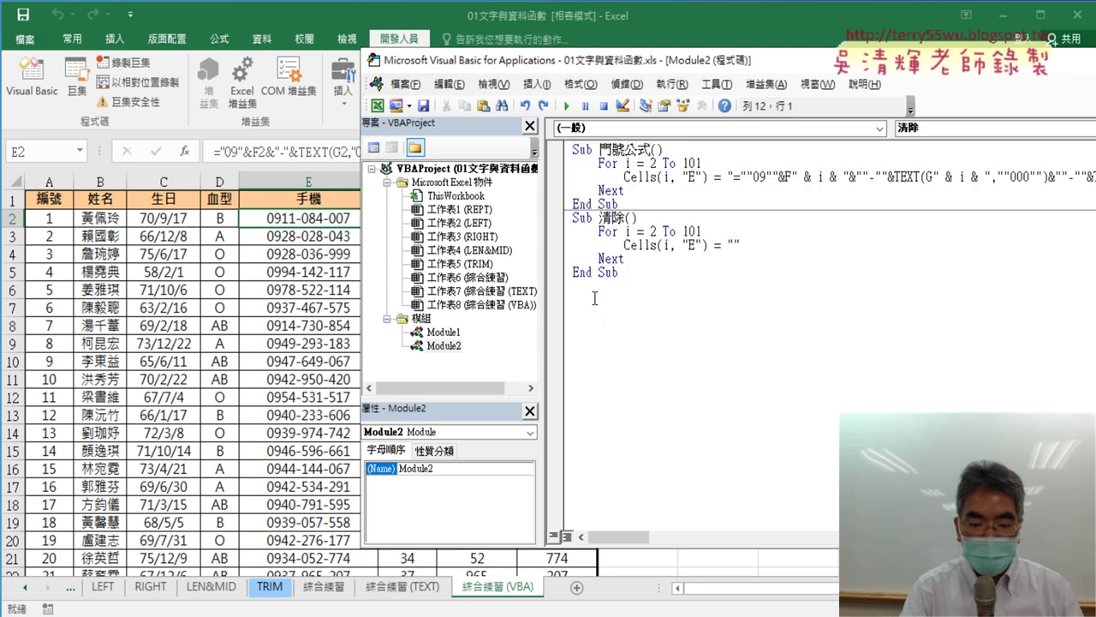
key(ctrl+v)
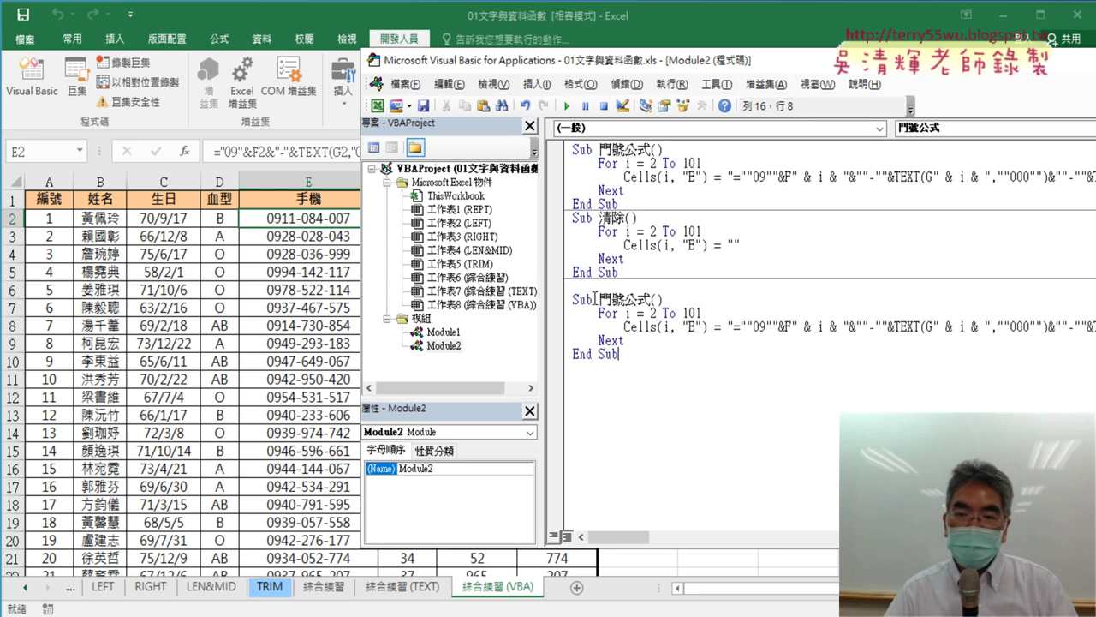
Rename the copy to 門號, make it write "09", and run it so column E shows 9.
drag(629, 297, 644, 299)
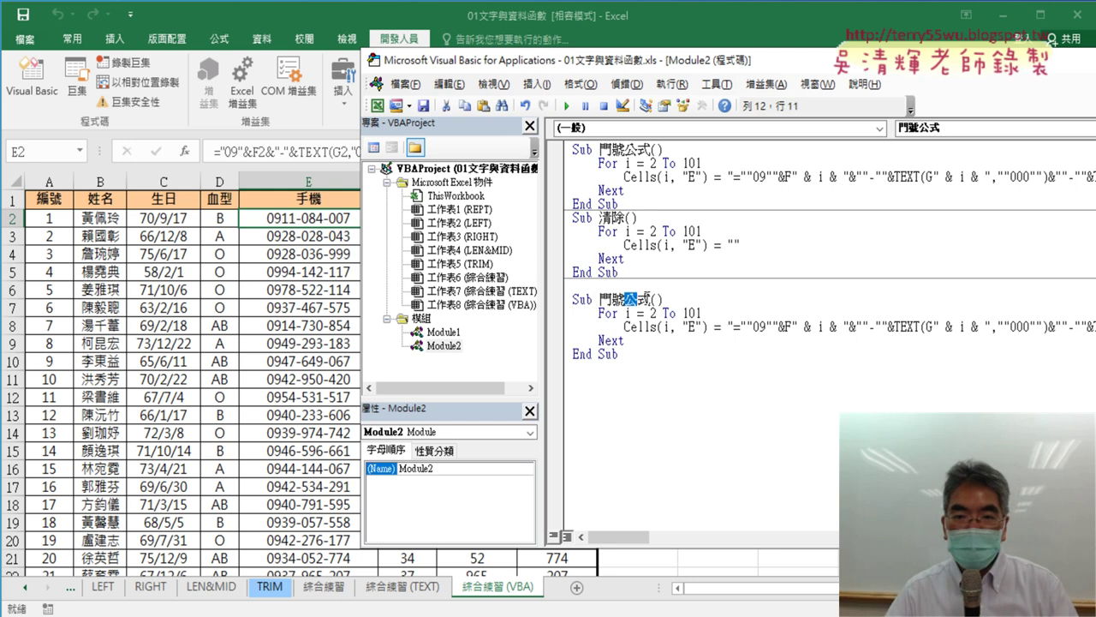
key(Delete)
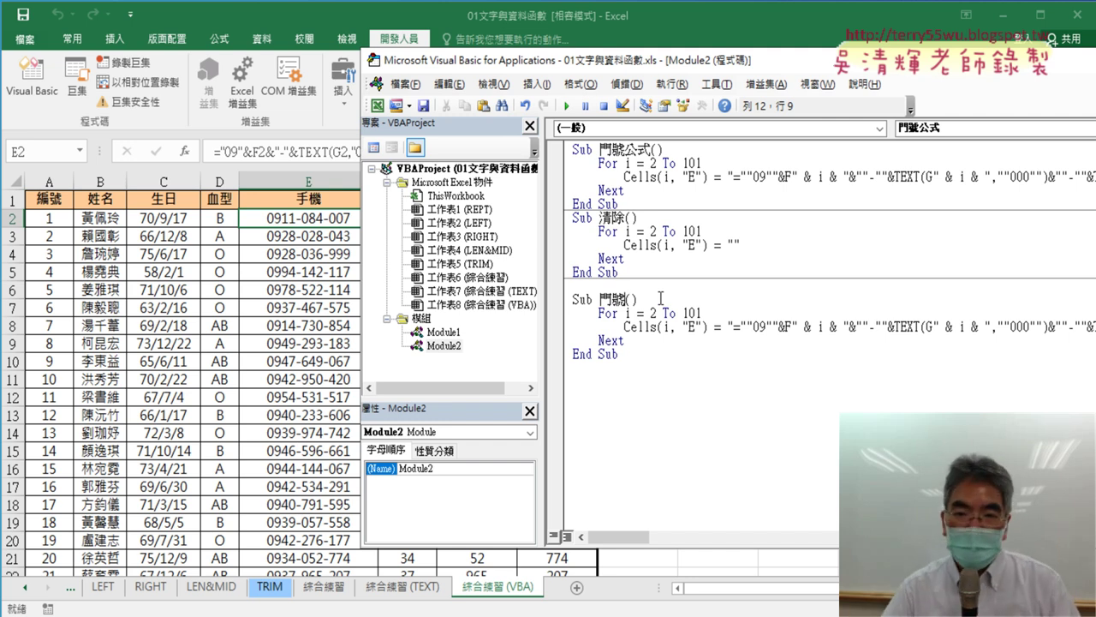
click(728, 328)
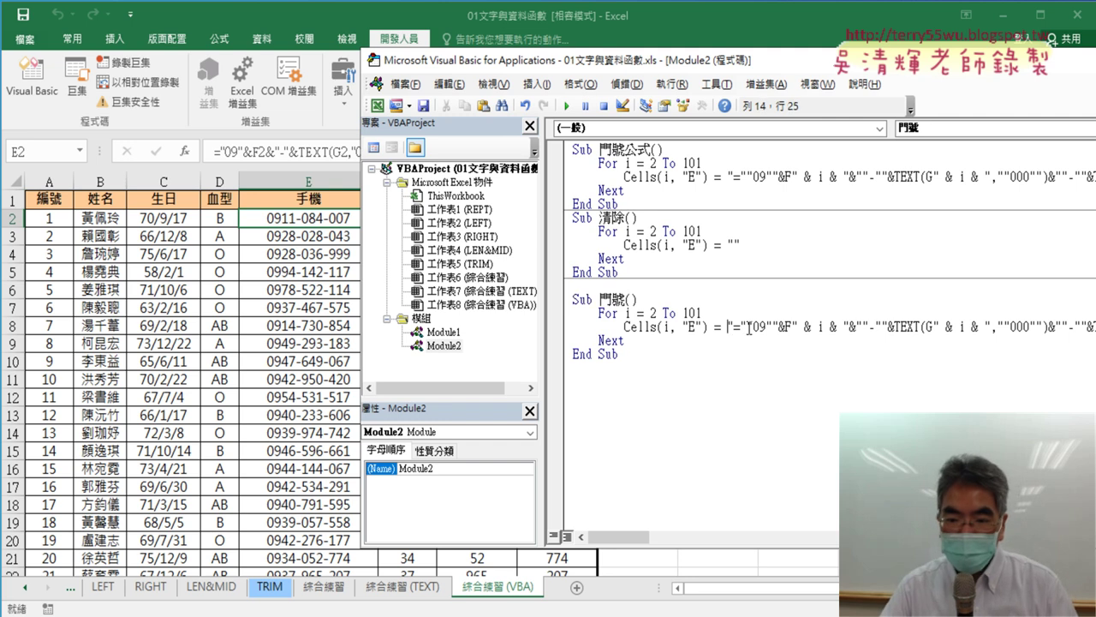
key(shift+End)
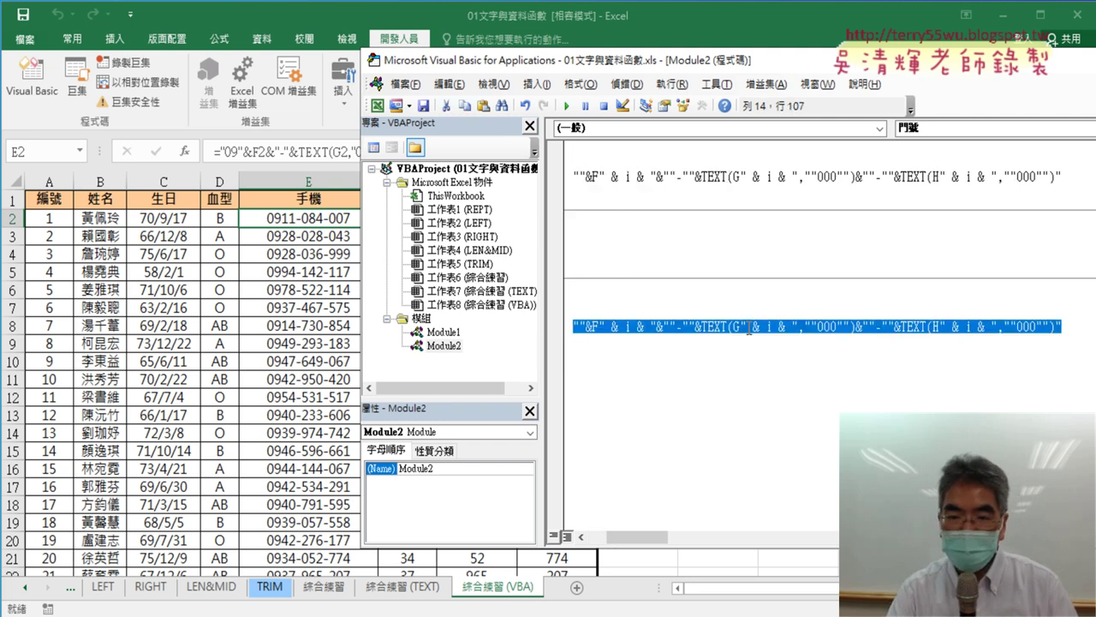
key(Delete)
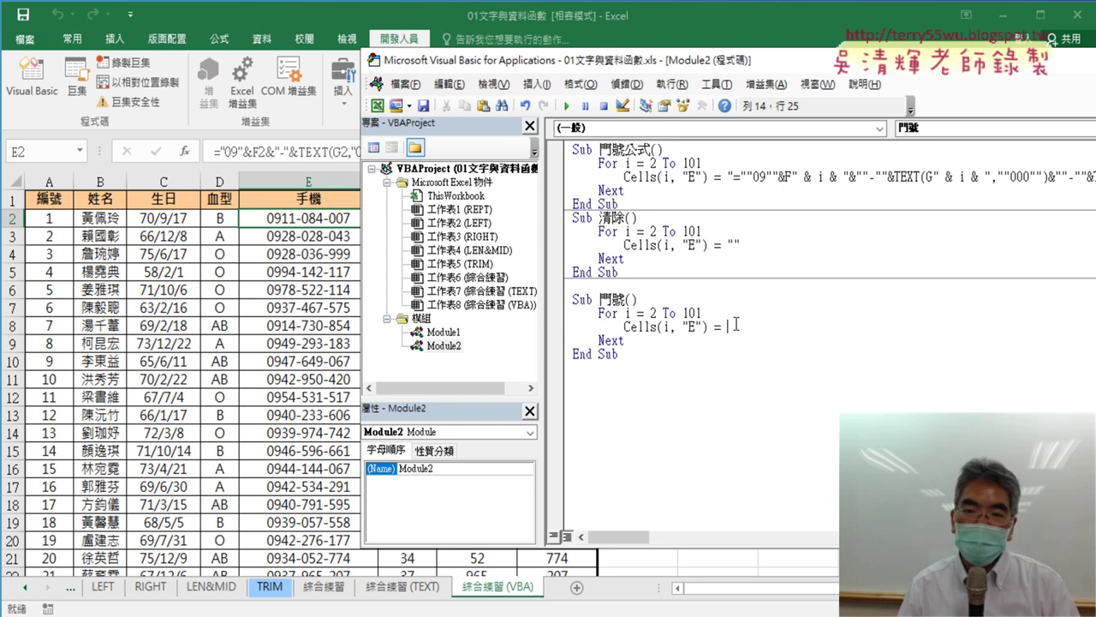
text("")
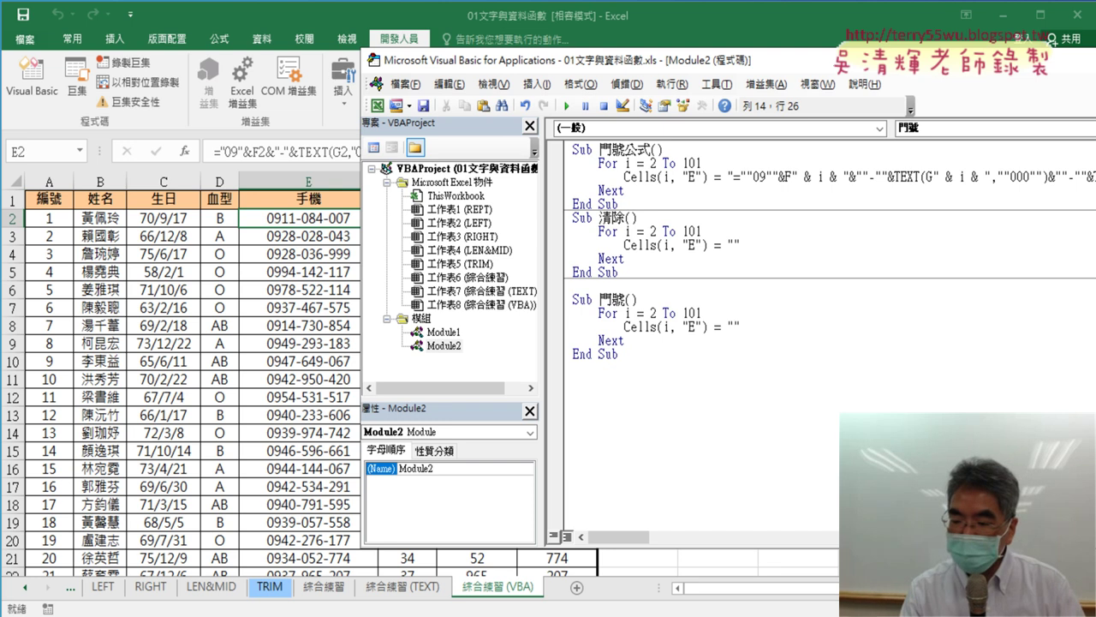
text(09)
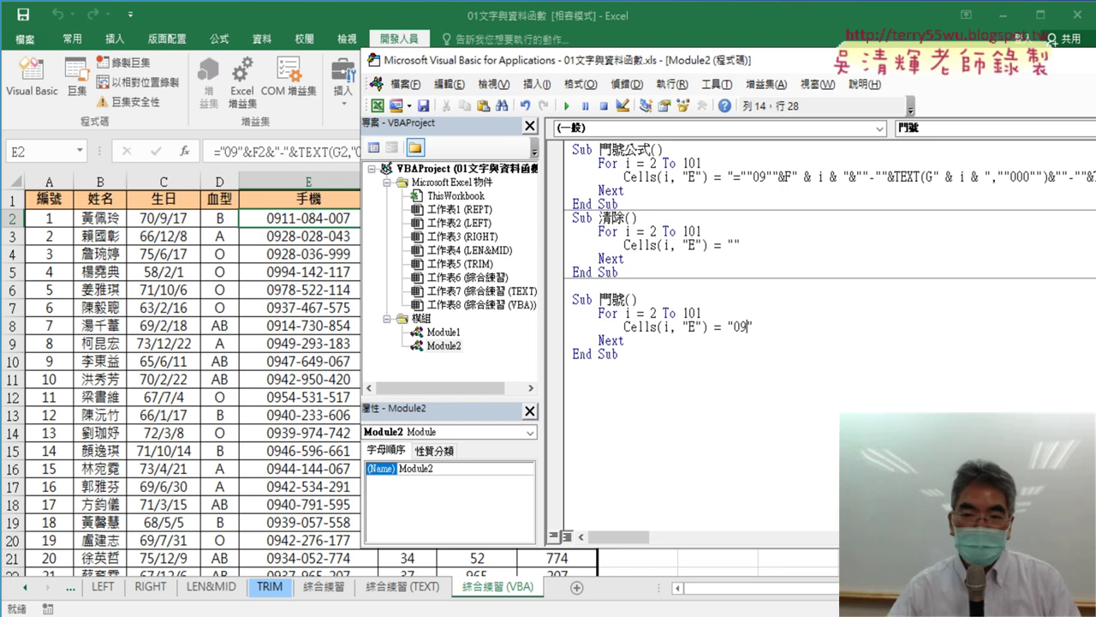
drag(722, 68, 855, 64)
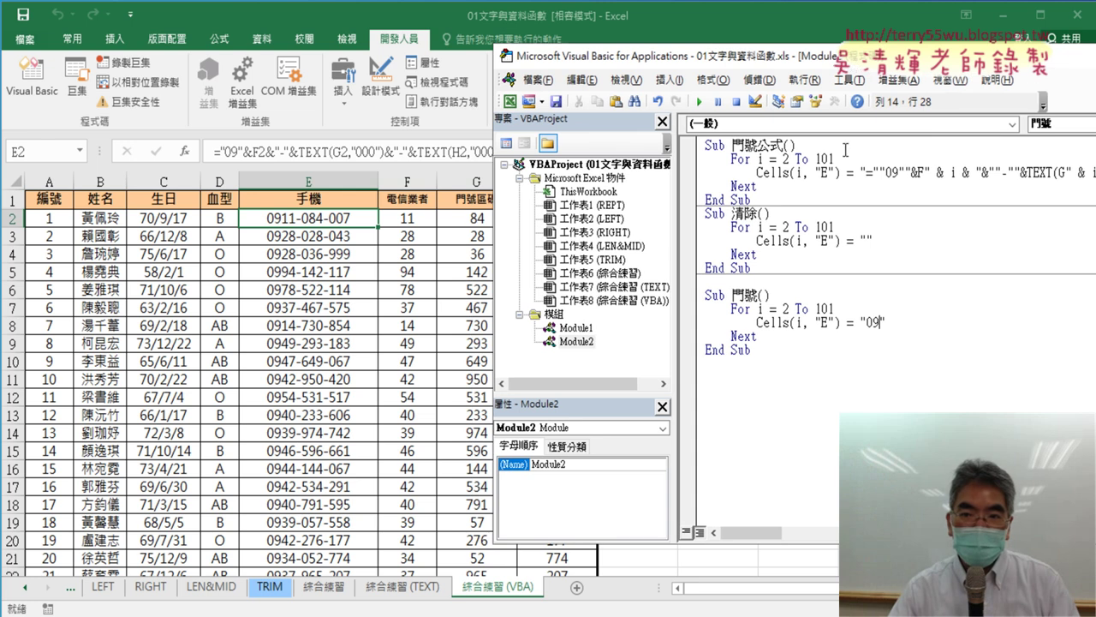
click(700, 101)
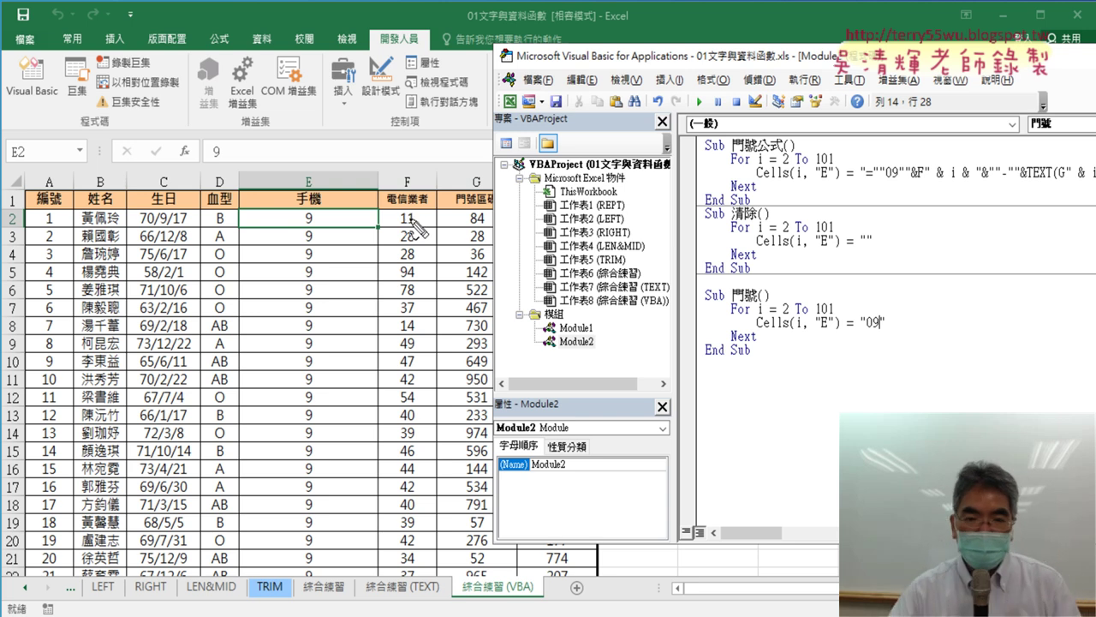
Annotate carrier code 11 in cell F2 with an arrow pointing into the code.
drag(431, 238, 431, 242)
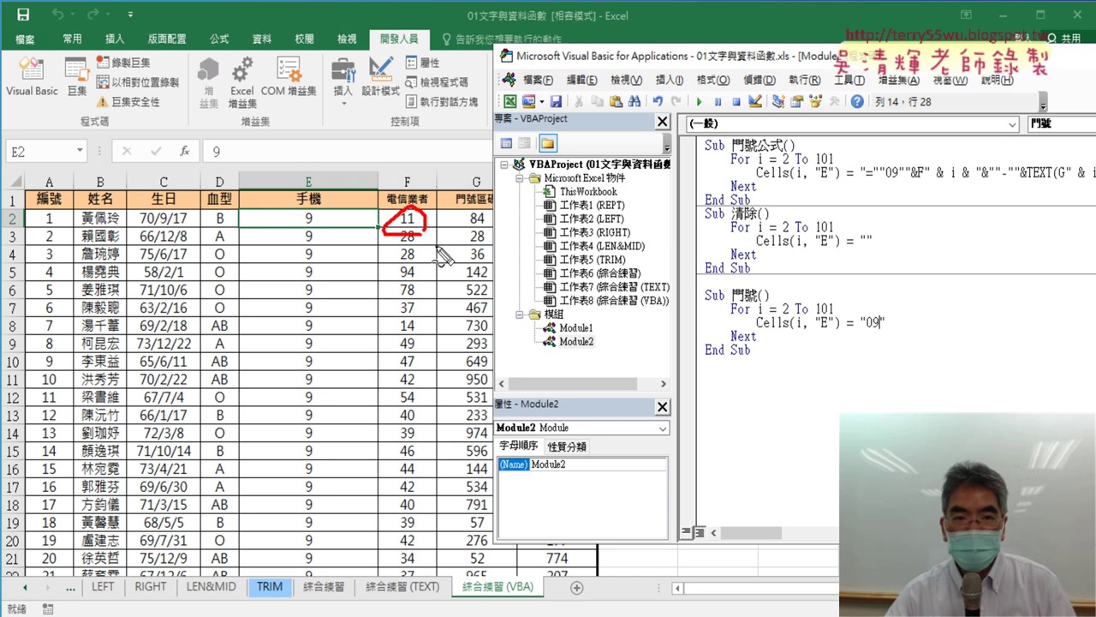
mouse_move(420, 187)
mouse_down()
mouse_move(898, 261)
mouse_move(913, 324)
mouse_move(925, 300)
mouse_up()
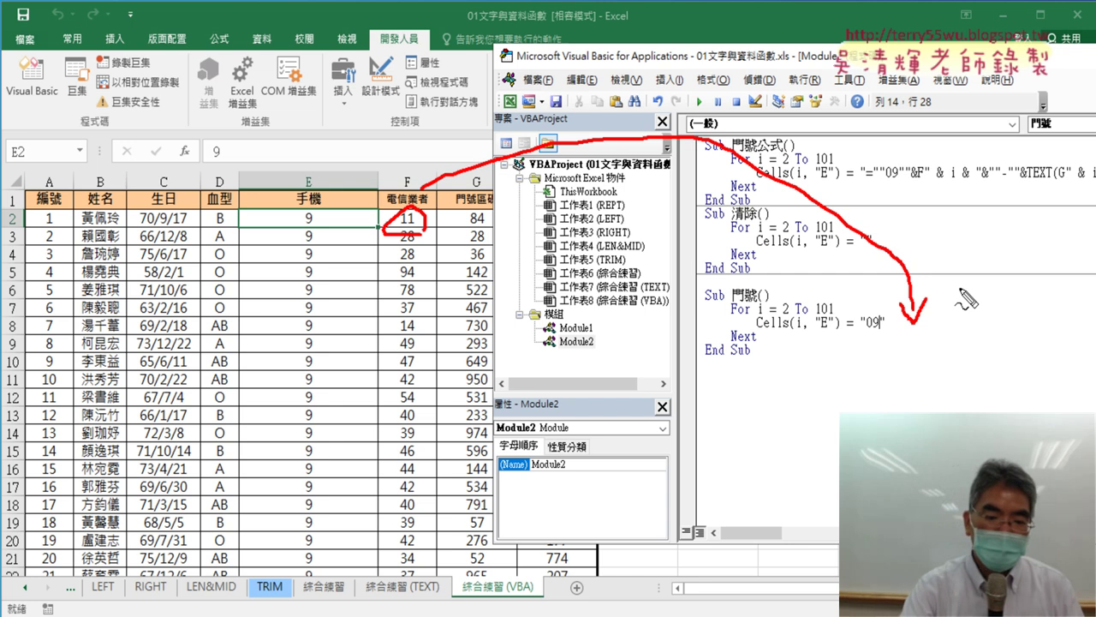
text(")
key(Escape)
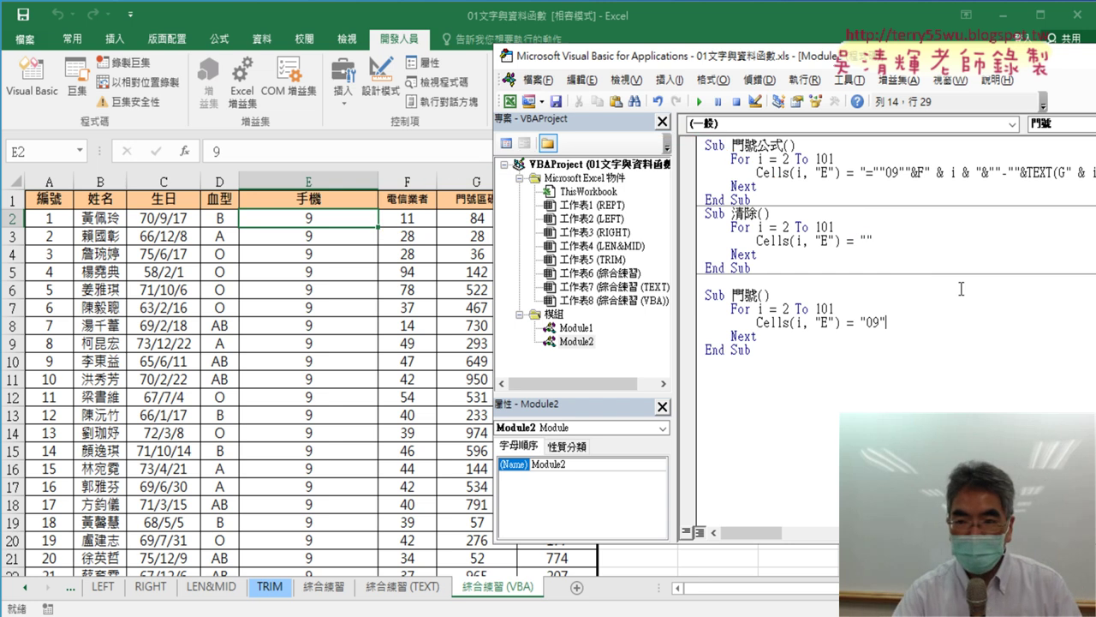
Append & Cells(i, "F") after "09" and run, then start adding & "-".
key(Right)
key(Right)
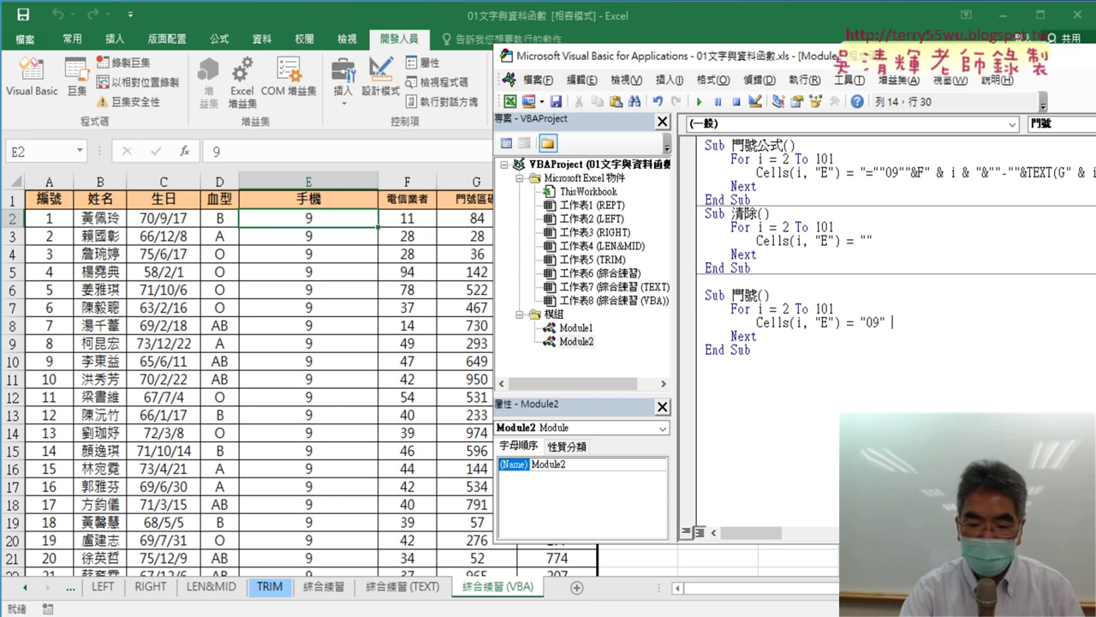
text(&)
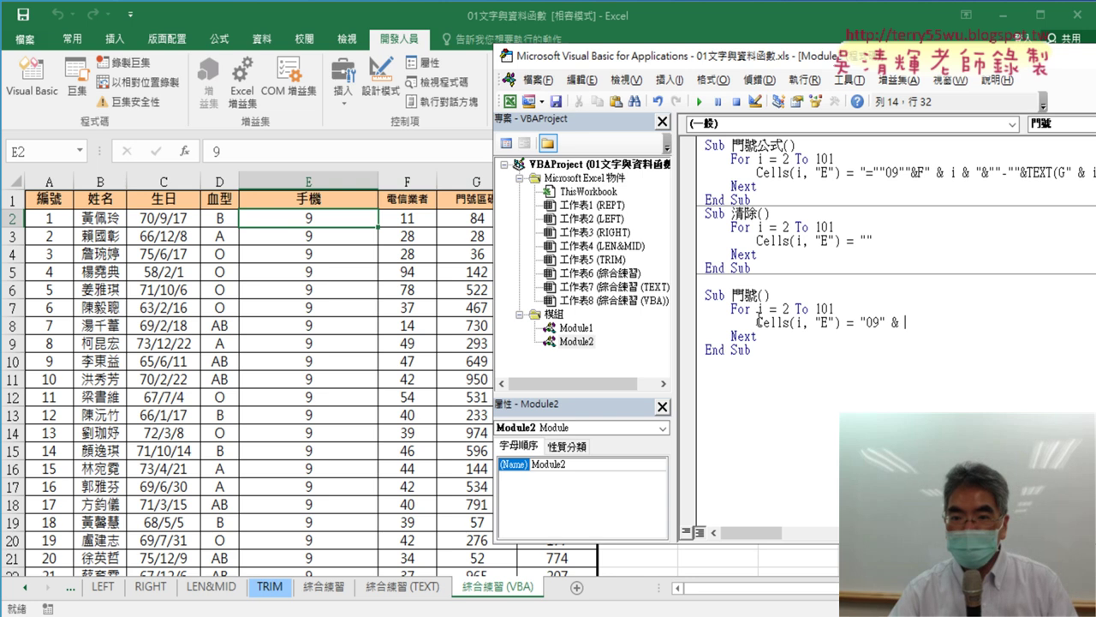
drag(758, 323, 839, 329)
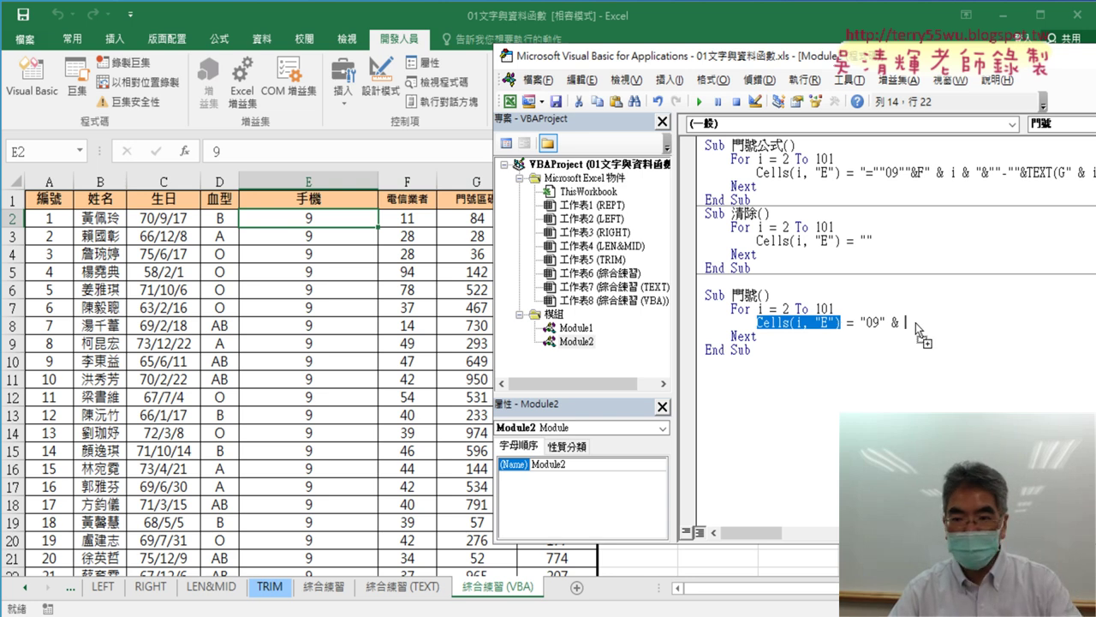
drag(915, 323, 910, 323)
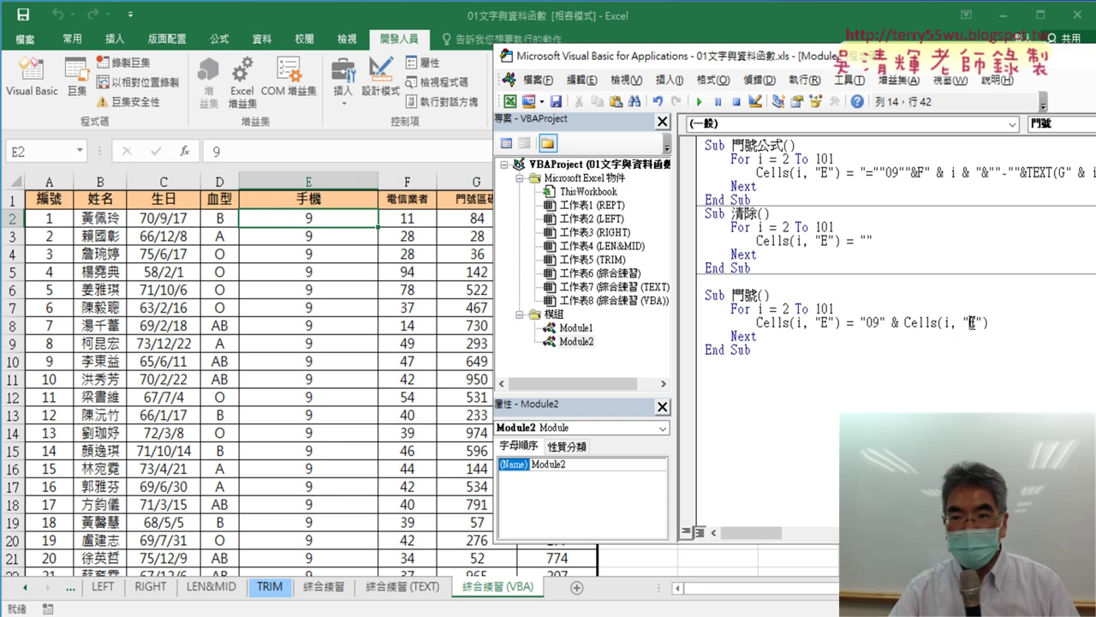
double_click(971, 323)
text(F)
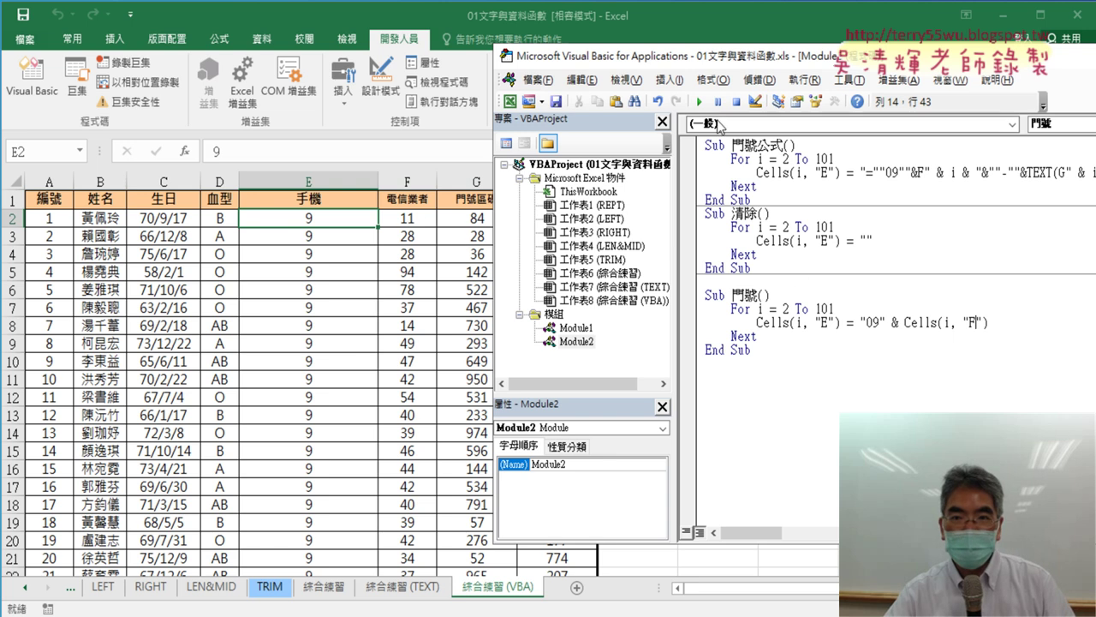
click(707, 105)
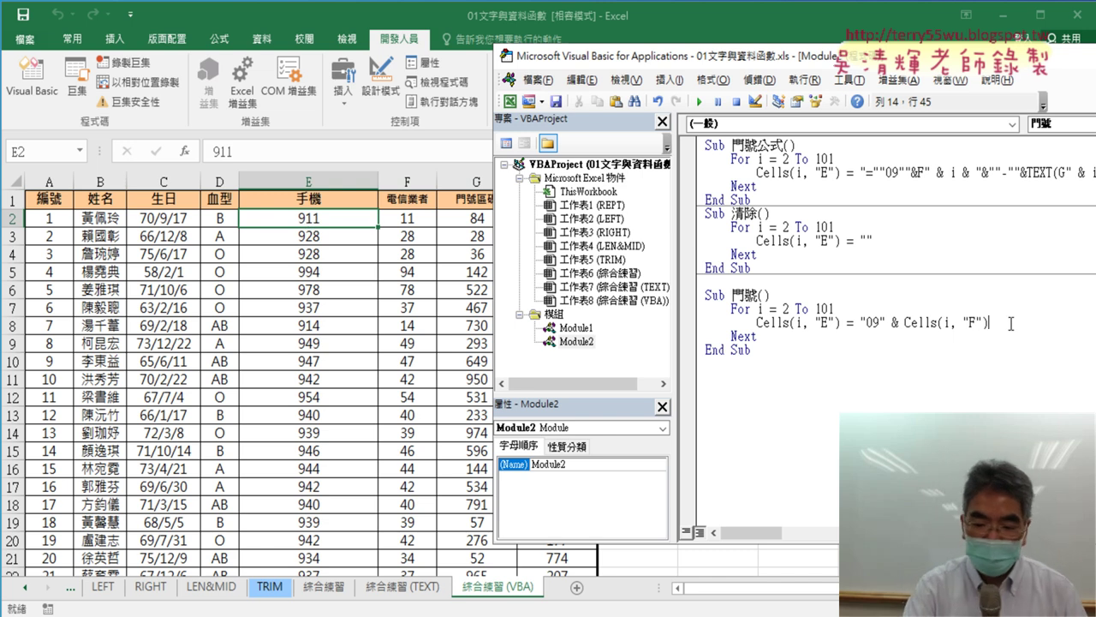
text( & ")
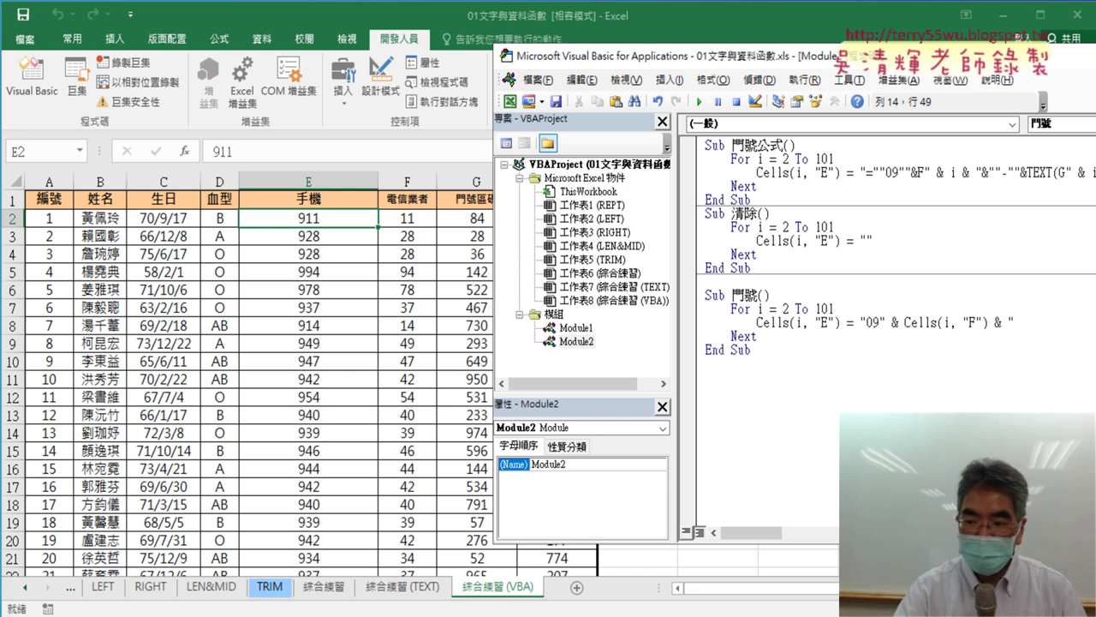
text(-")
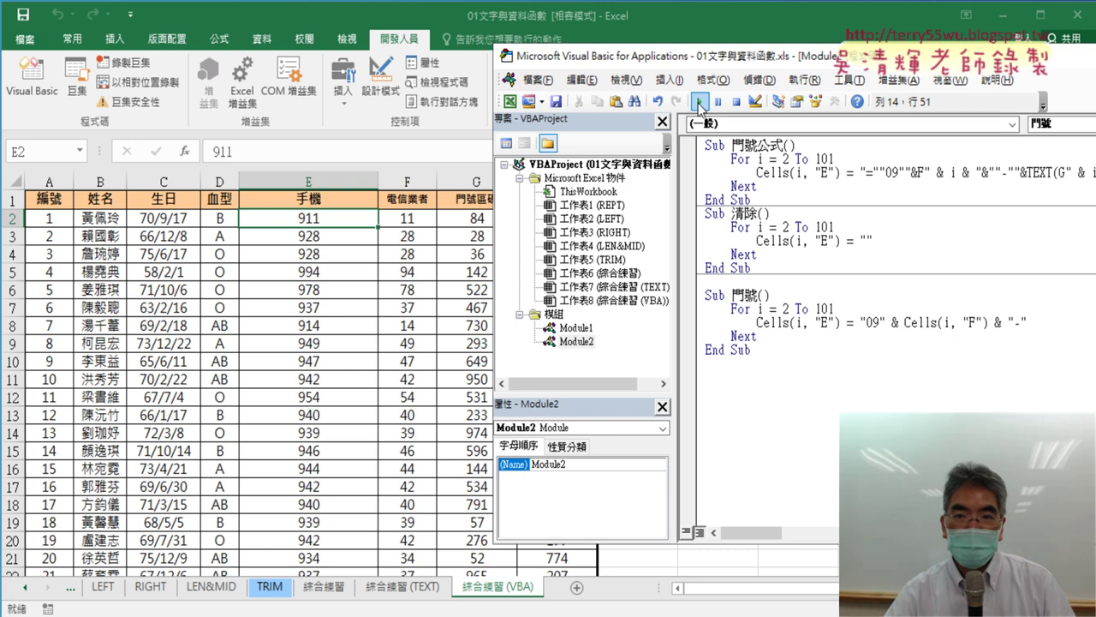
Run the macro so column E reads 0911-, 0928-, and move the editor aside.
click(700, 104)
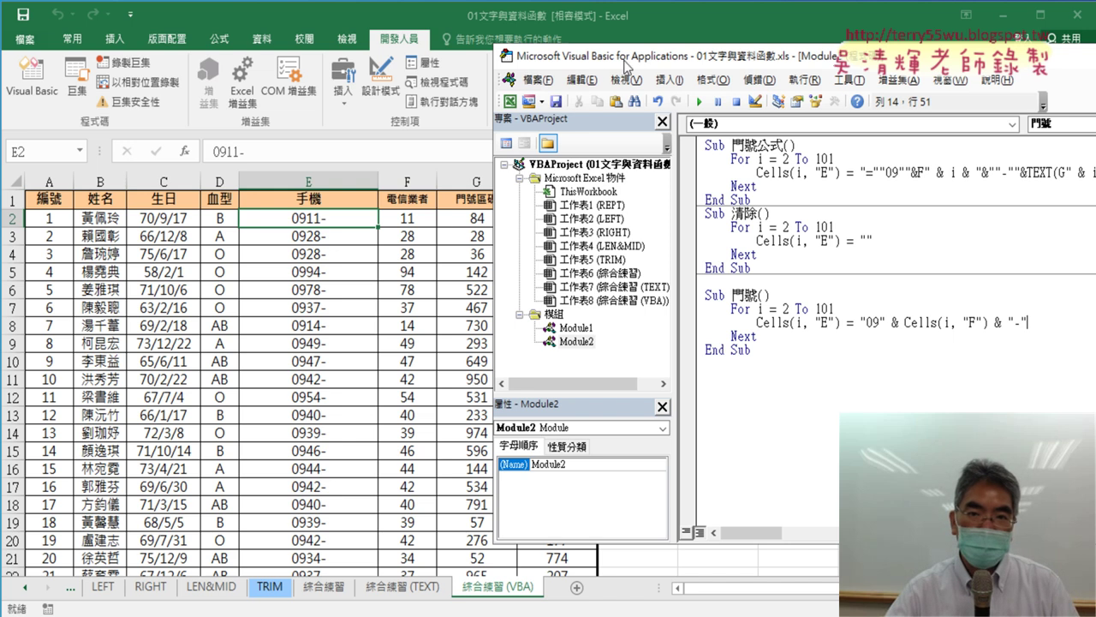
drag(626, 67, 707, 70)
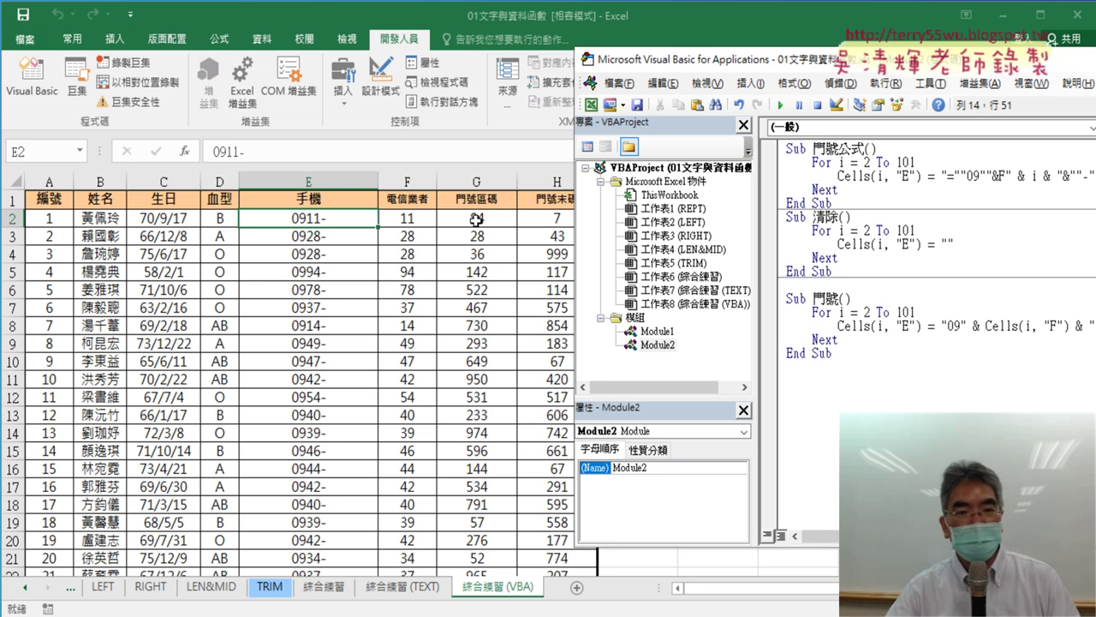
Append & Cells(i, "G") after the dash and run, giving 0911-84 and 0928-28 in column E.
drag(720, 63, 365, 59)
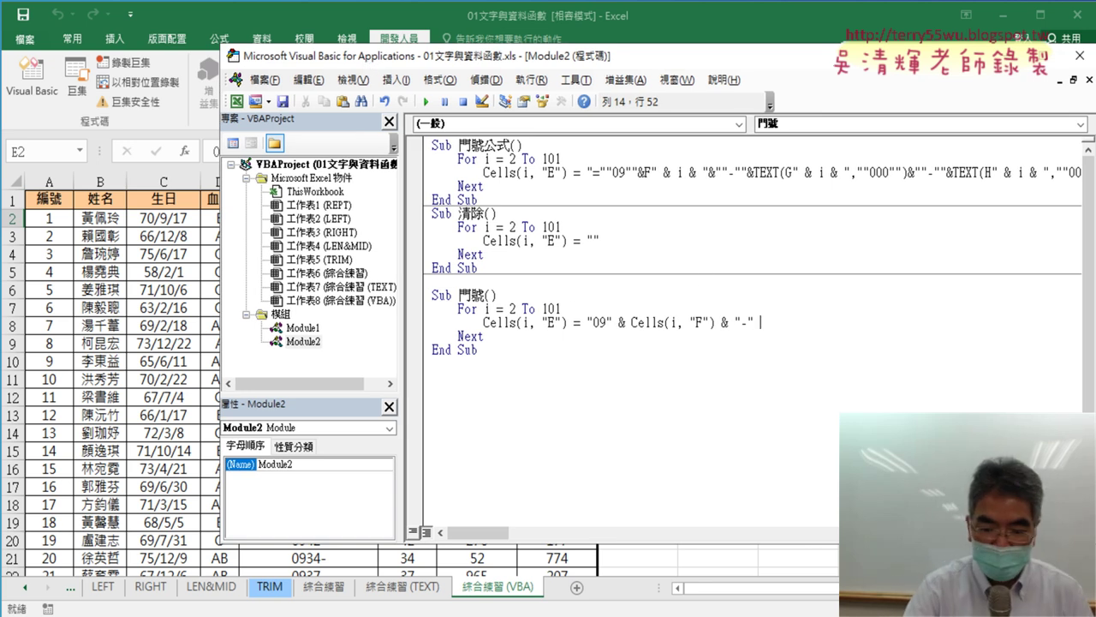
text(&)
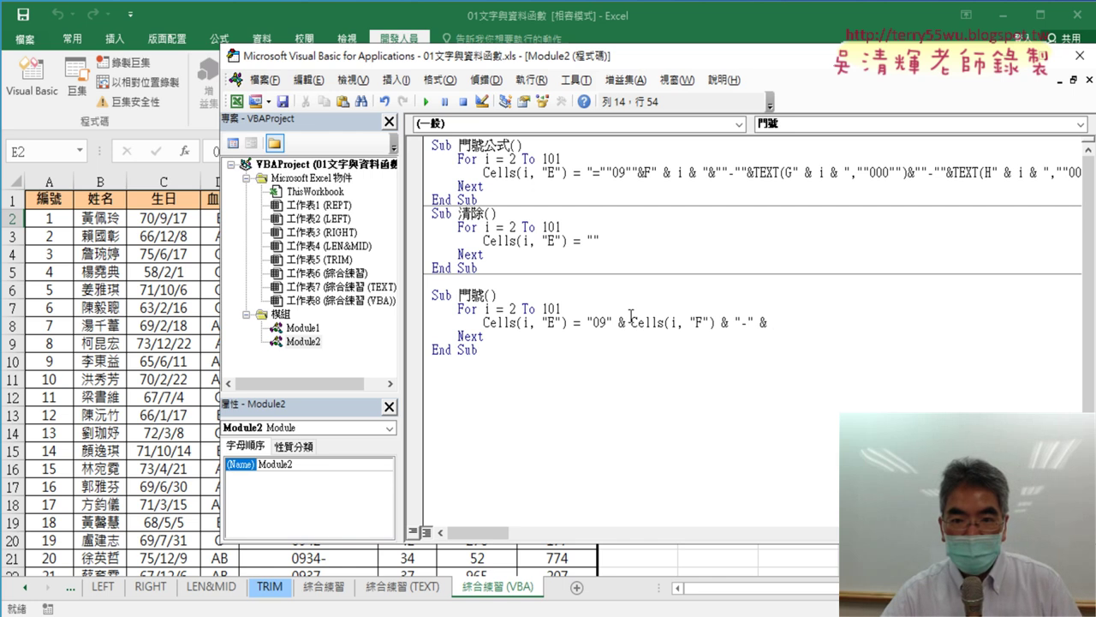
mouse_move(631, 323)
mouse_down()
mouse_move(782, 330)
mouse_move(774, 322)
mouse_up()
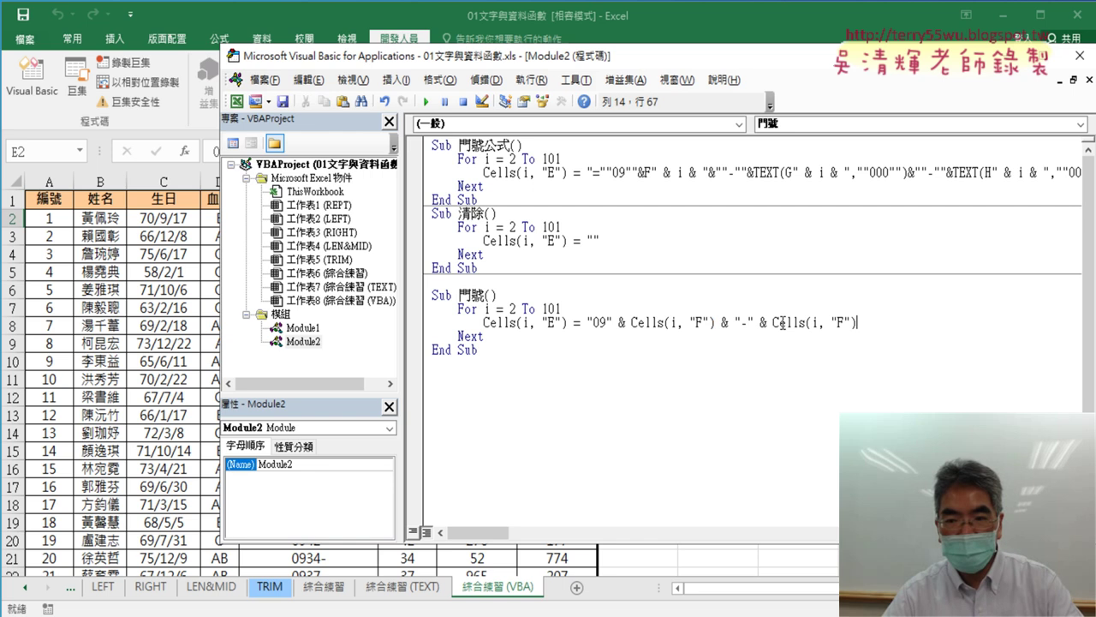
double_click(840, 322)
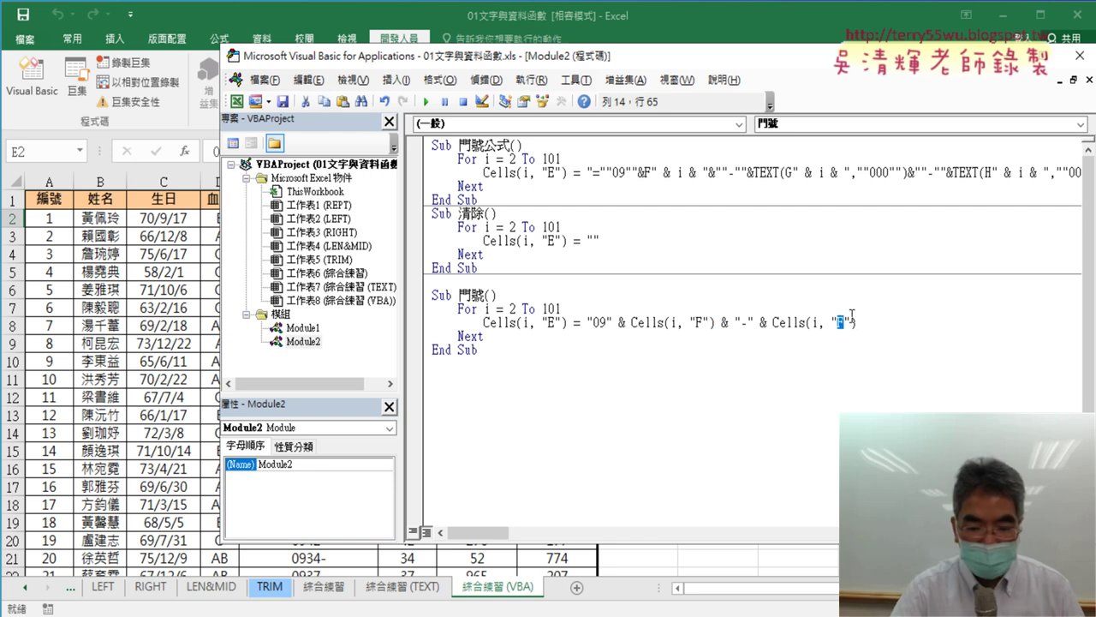
text(G)
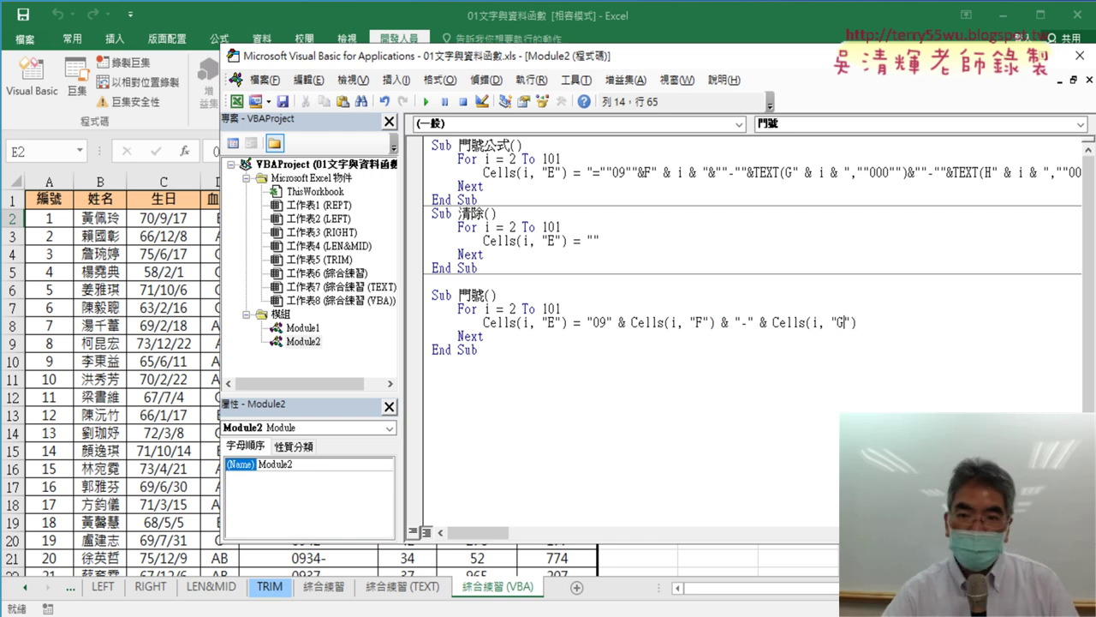
drag(733, 57, 877, 51)
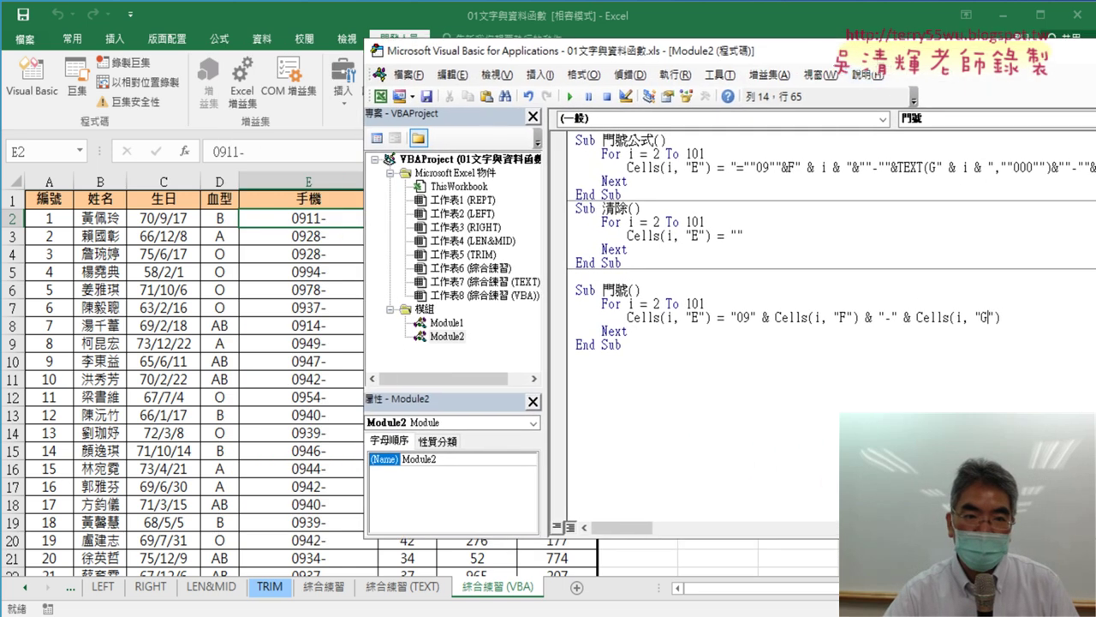
click(570, 97)
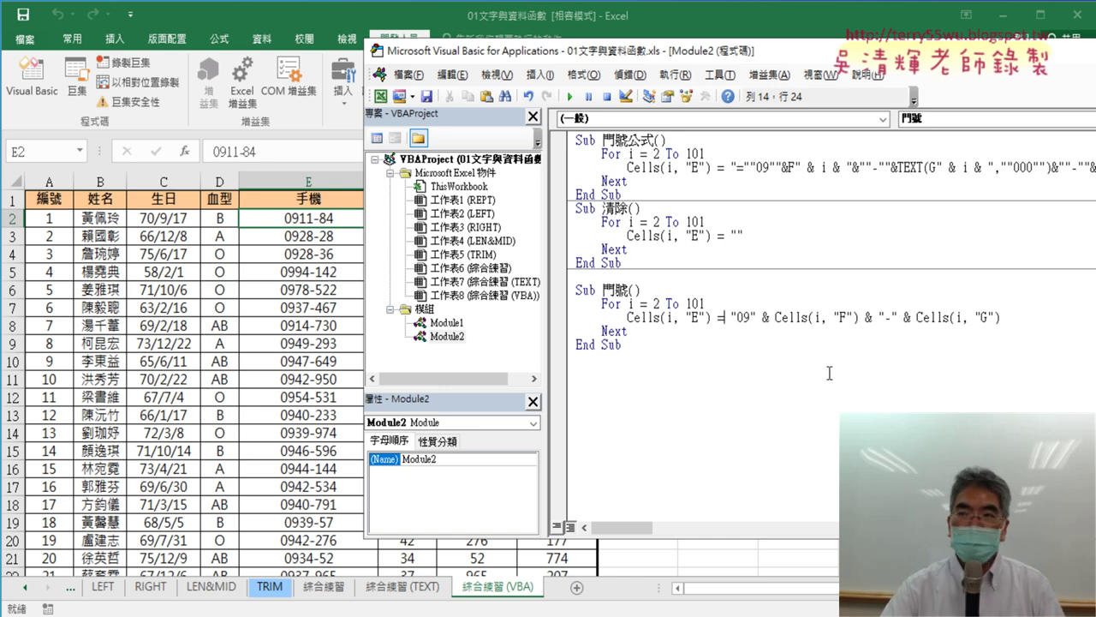
Wrap Cells(i, "G") in Format(..., "000") and rerun so column E shows values like 0911-084.
drag(805, 55, 675, 49)
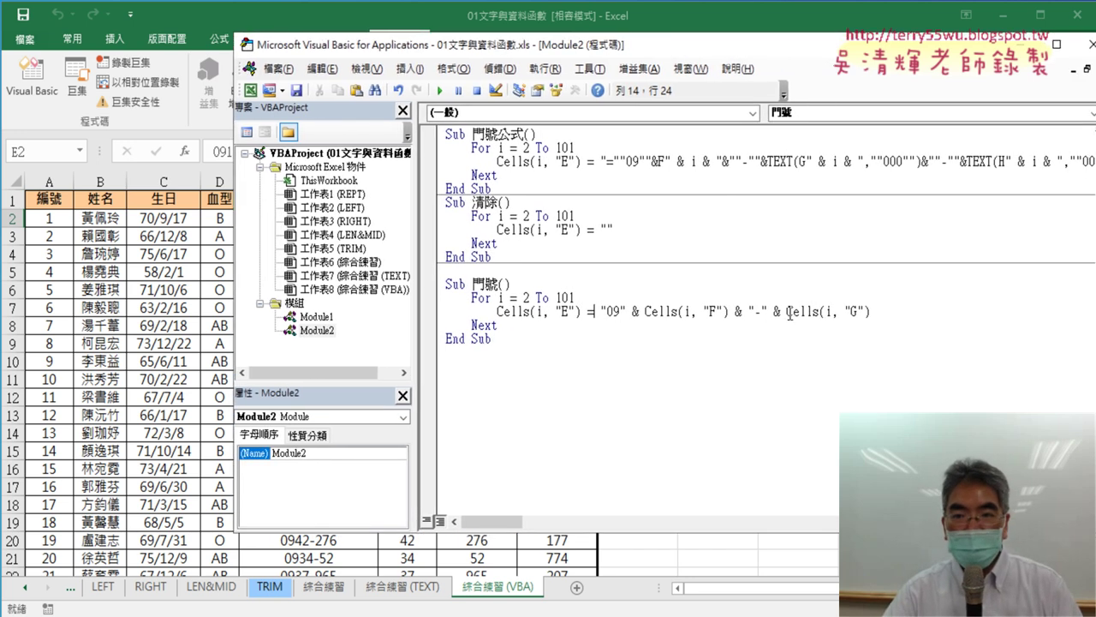
key(End)
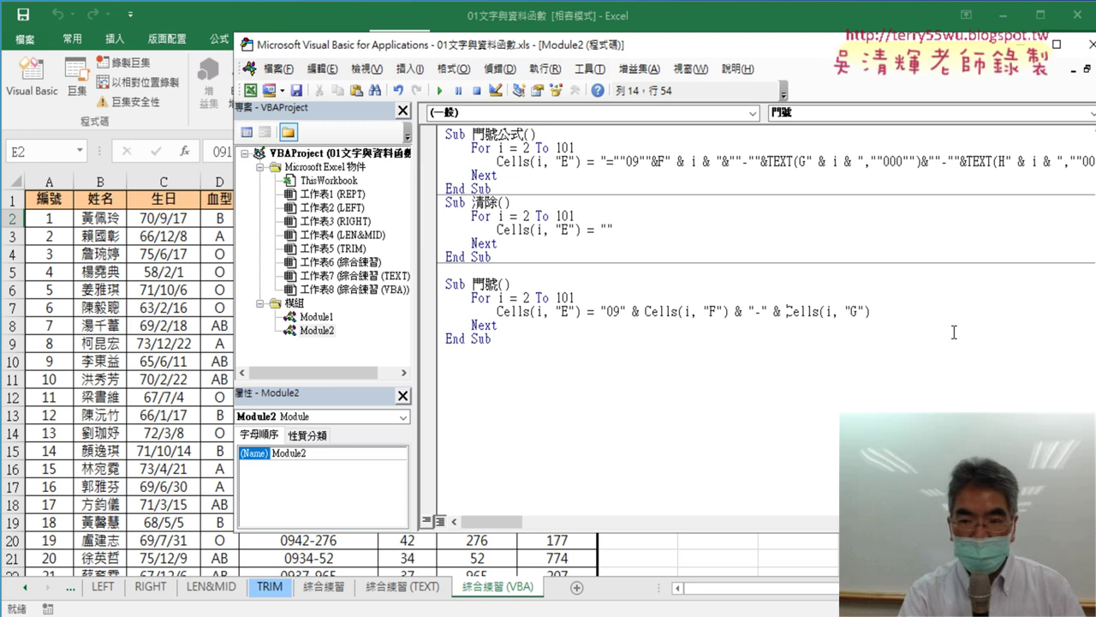
text(fo)
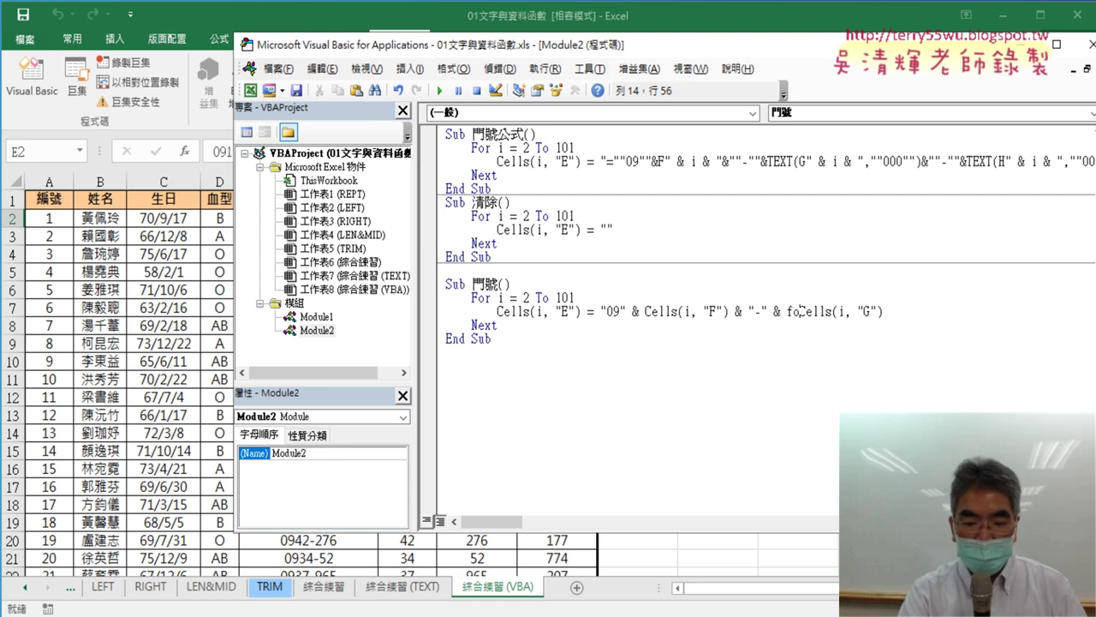
text(rm)
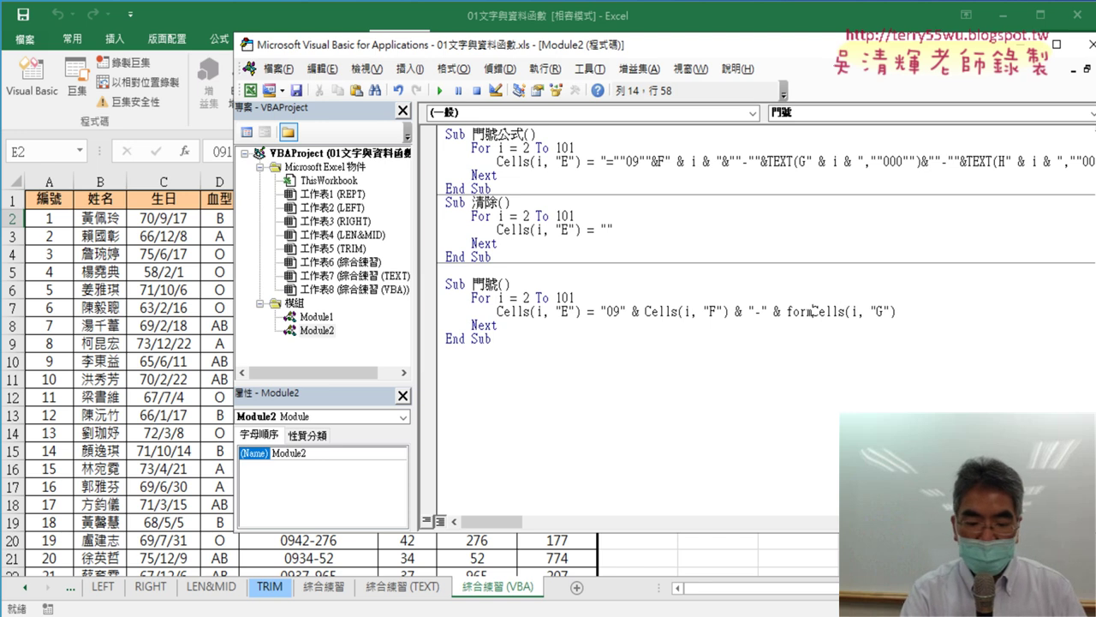
text(at)
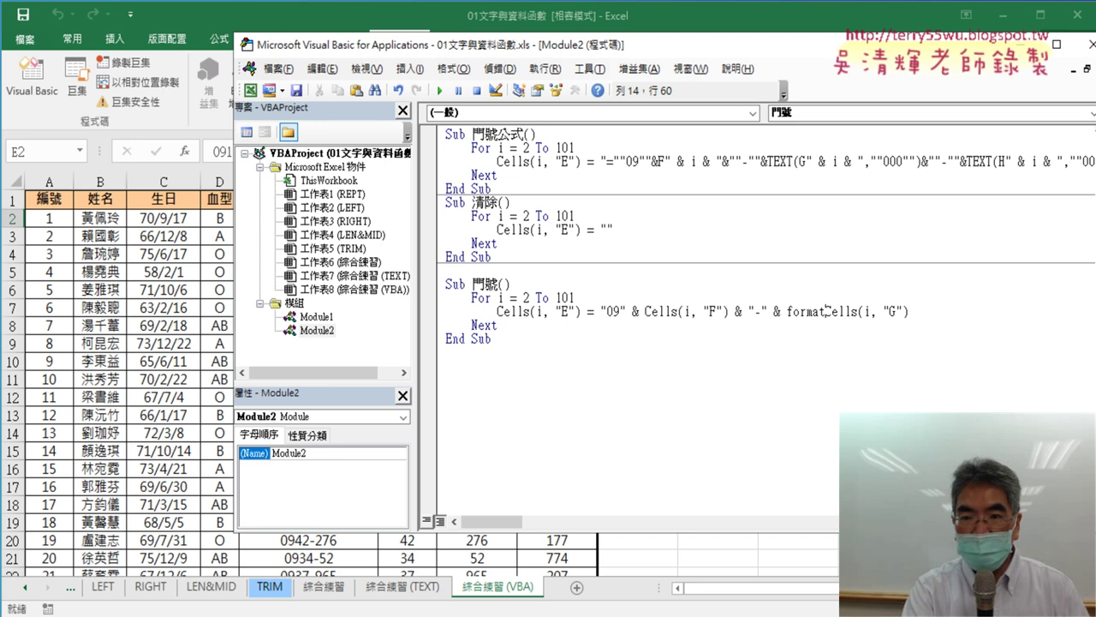
text((Cells(i)
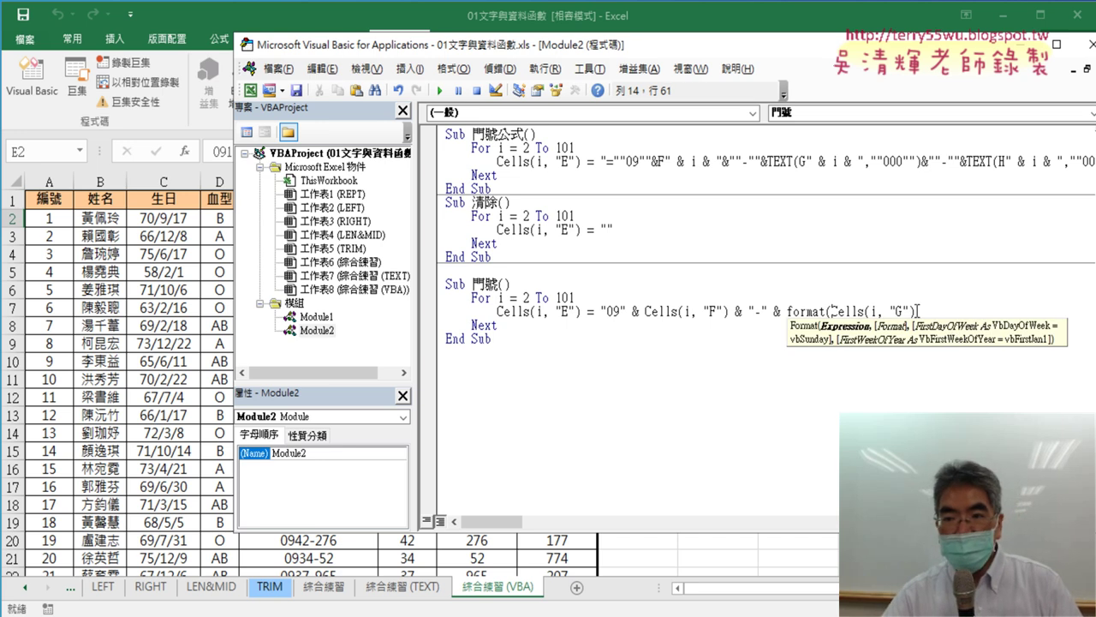
text(, )
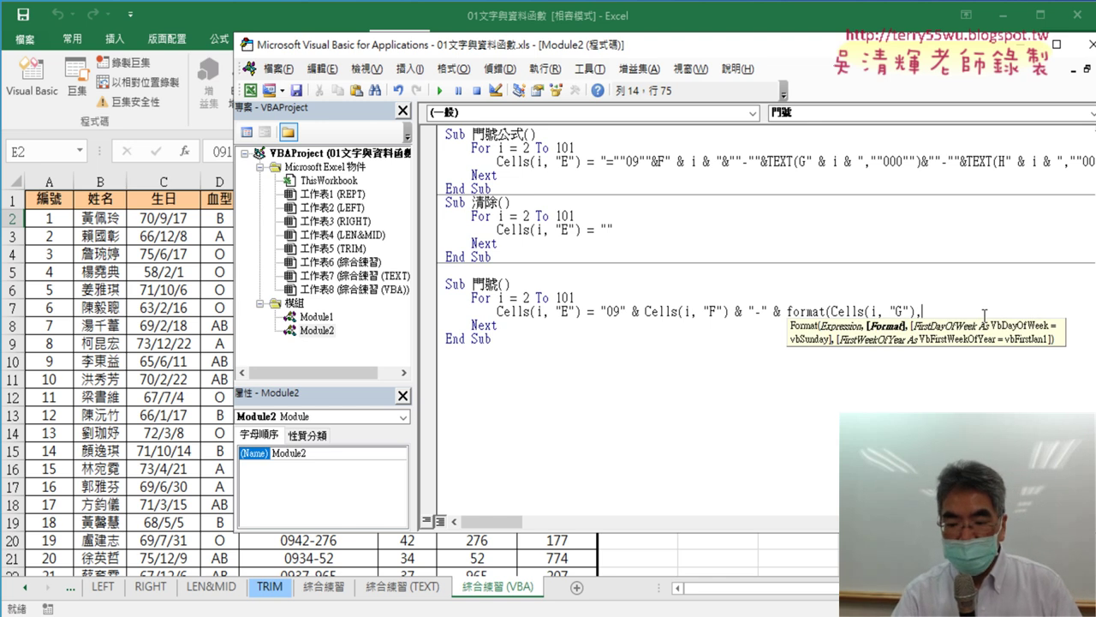
text("G")
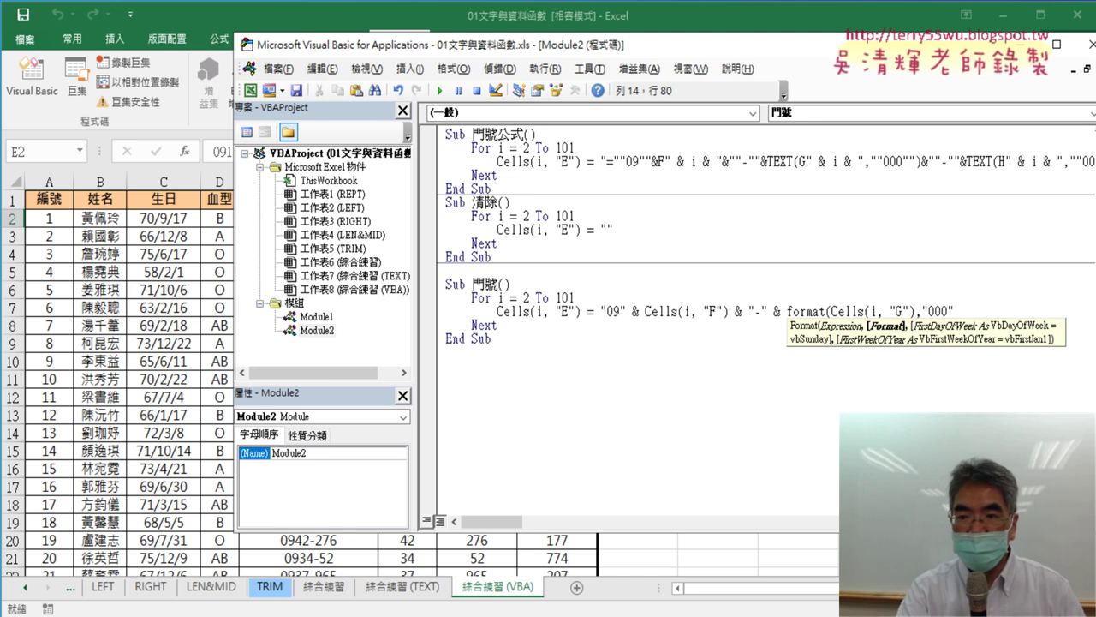
text())
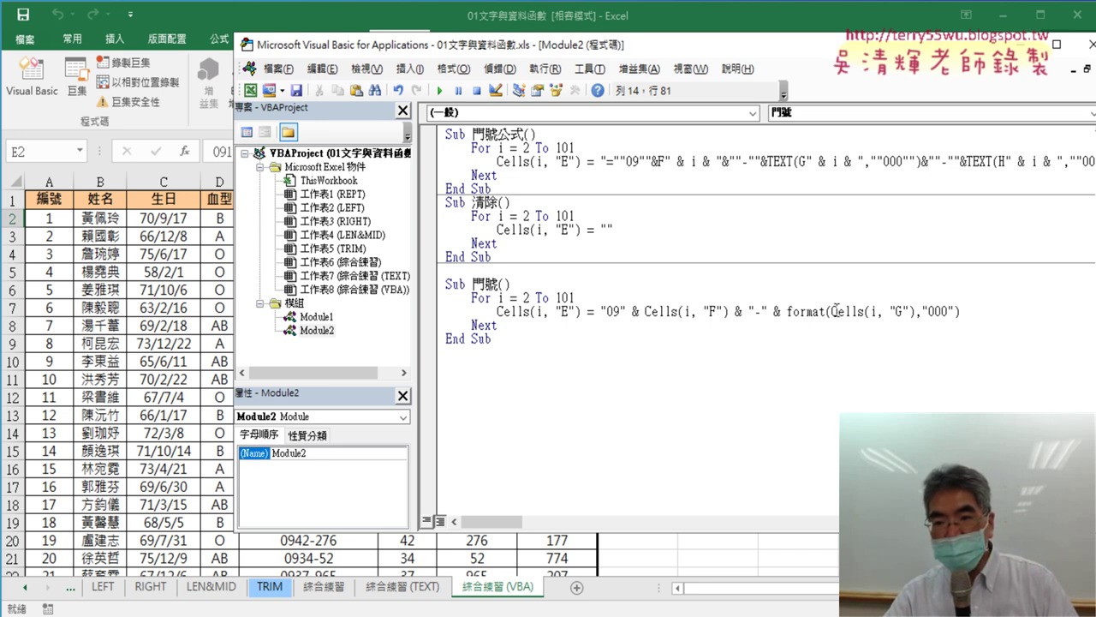
drag(833, 312, 783, 315)
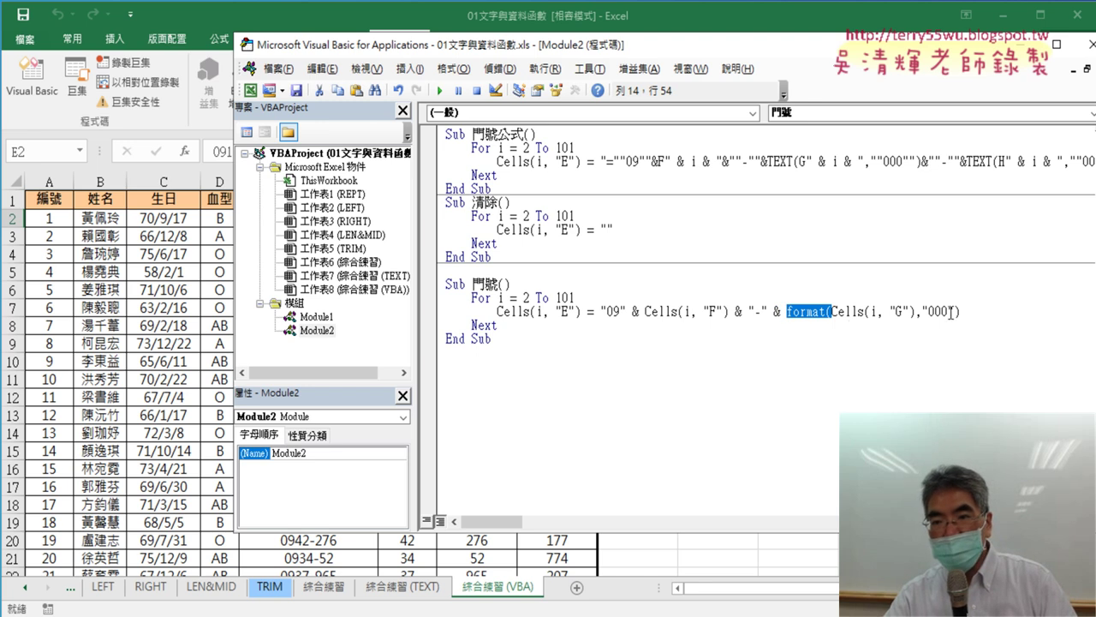
drag(916, 313, 961, 314)
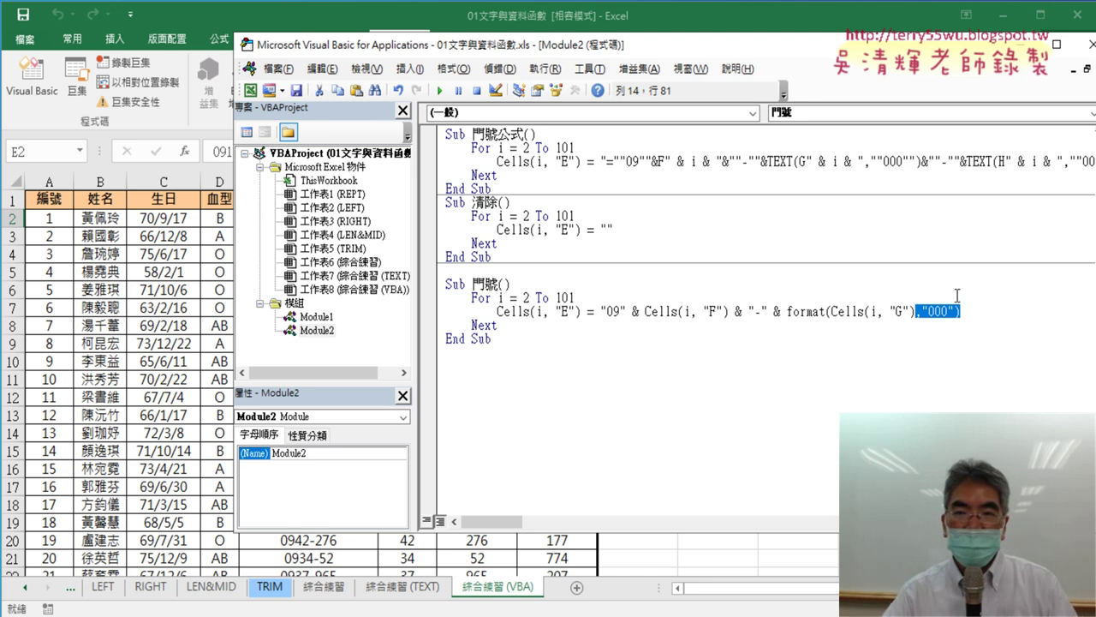
drag(695, 45, 796, 47)
click(662, 314)
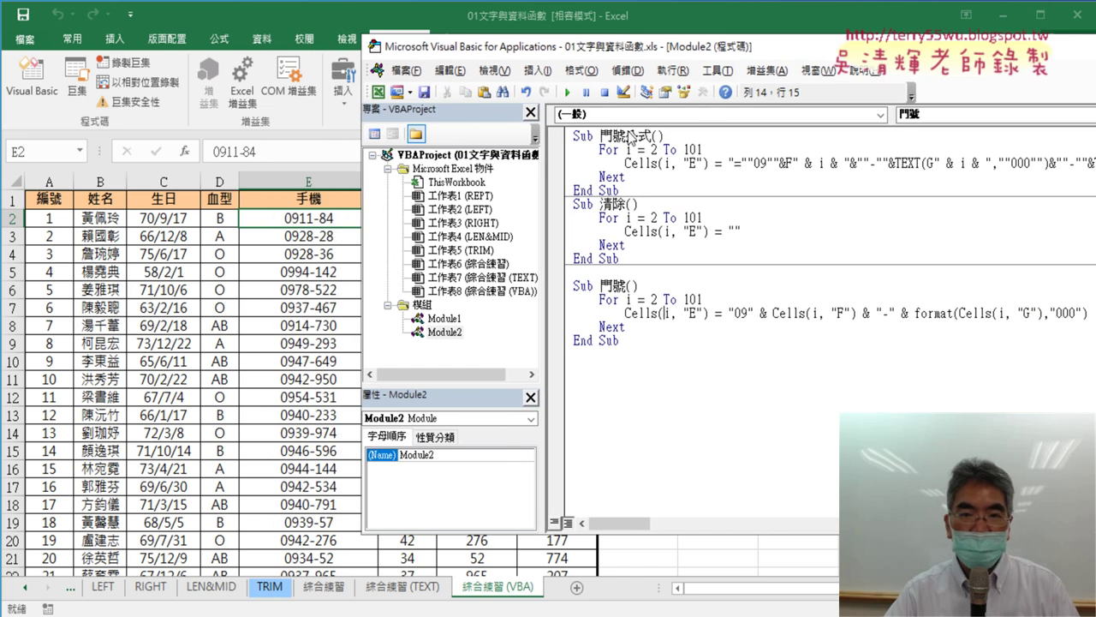
click(568, 91)
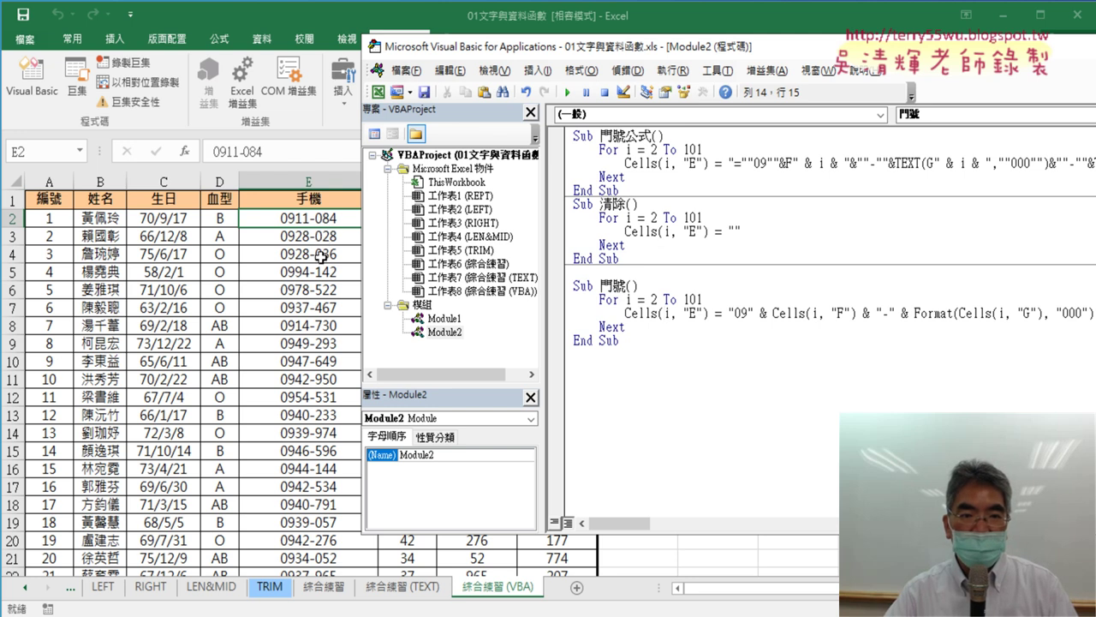
drag(580, 56, 290, 60)
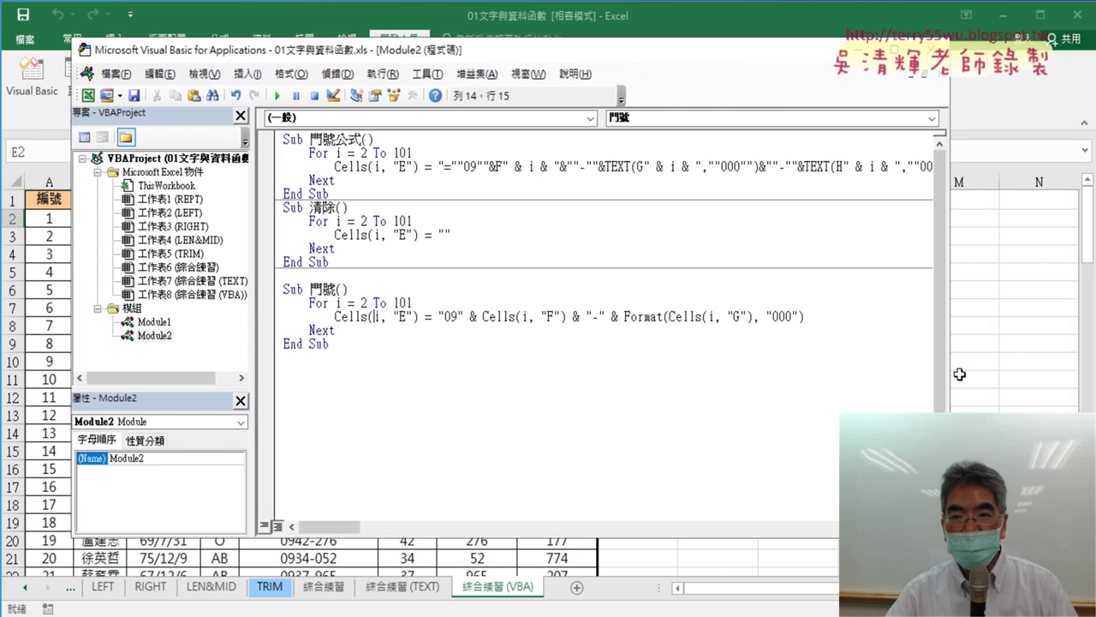
Duplicate the dash-and-Format("000") segment at the line end and change its column G to H.
drag(951, 358, 1016, 358)
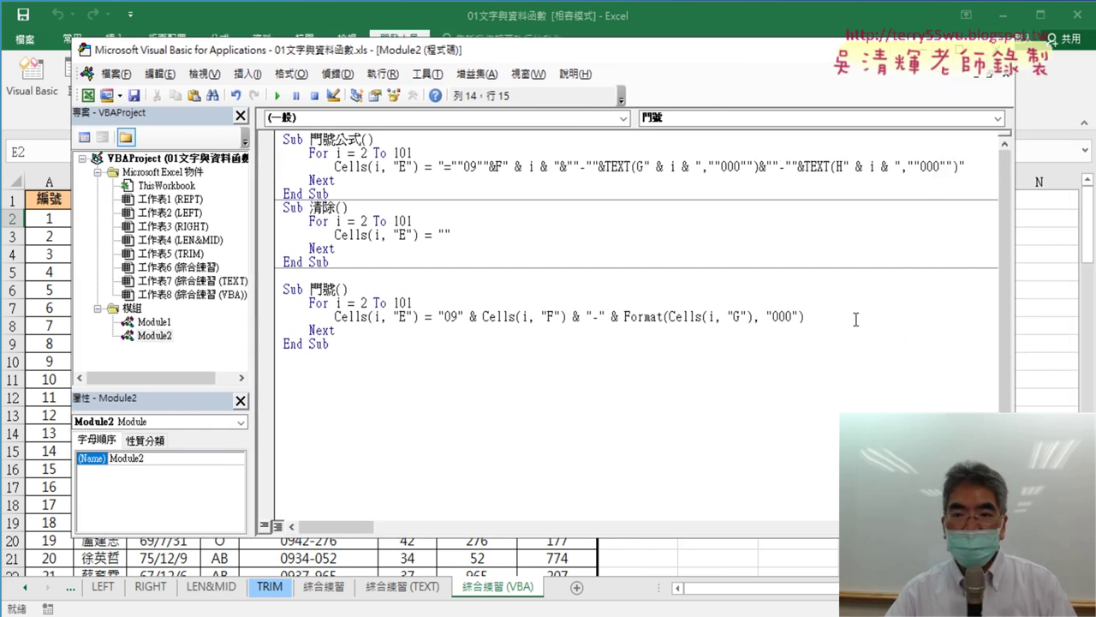
drag(838, 320, 586, 317)
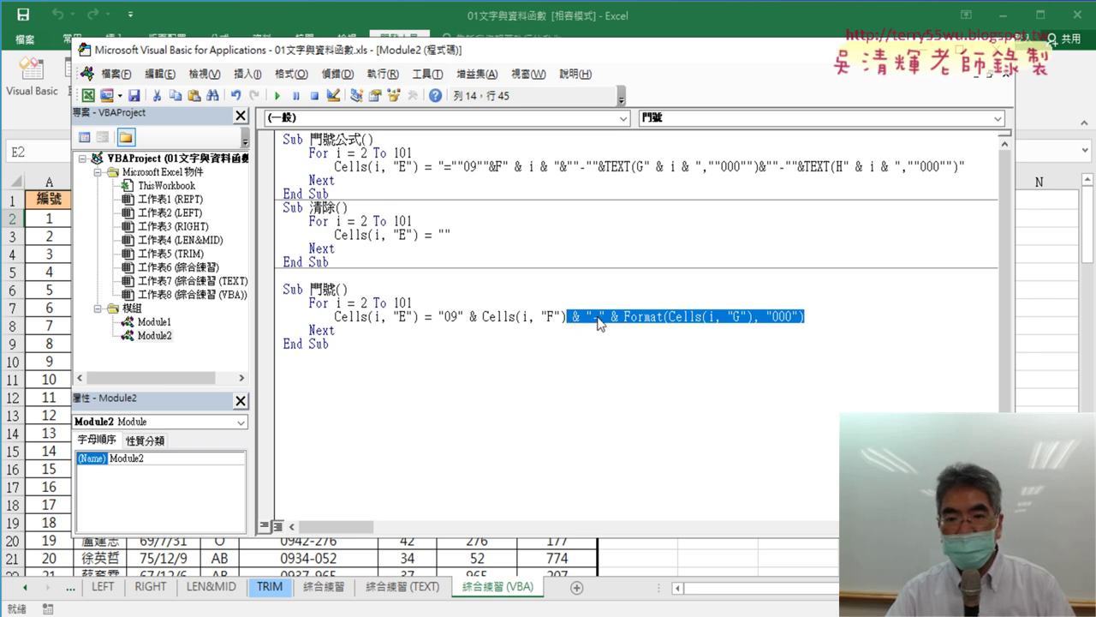
right_click(610, 320)
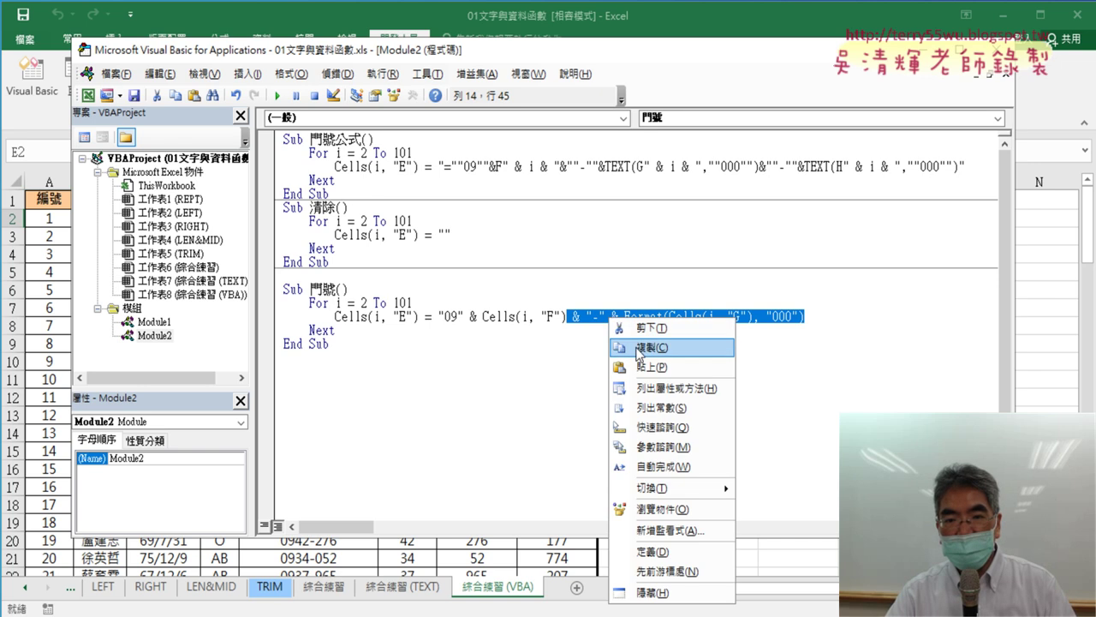
click(637, 346)
click(834, 318)
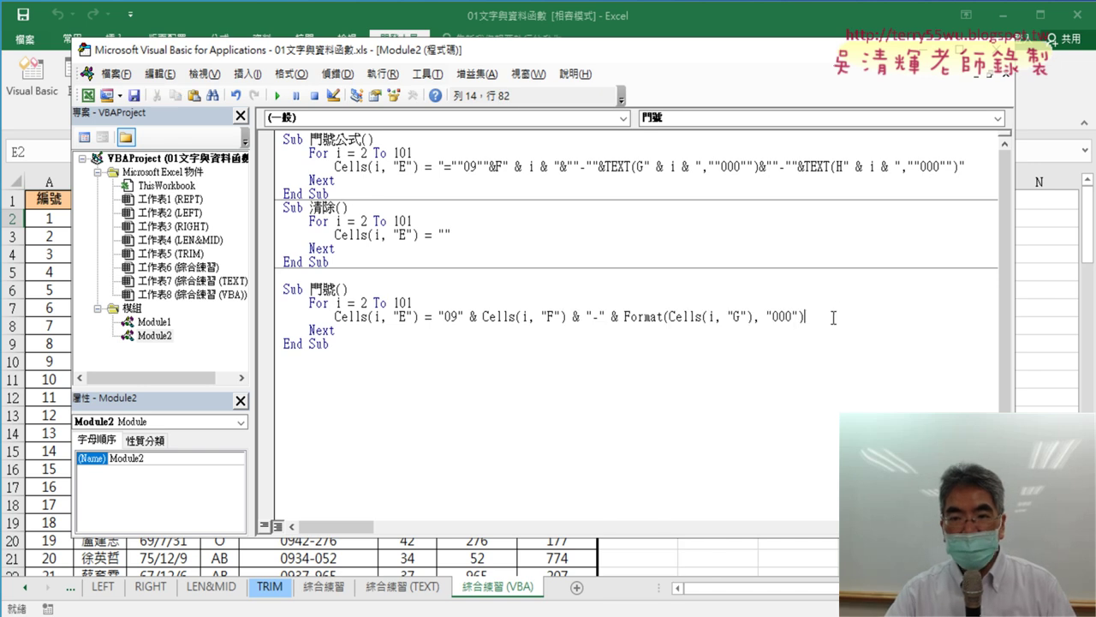
key(ctrl+v)
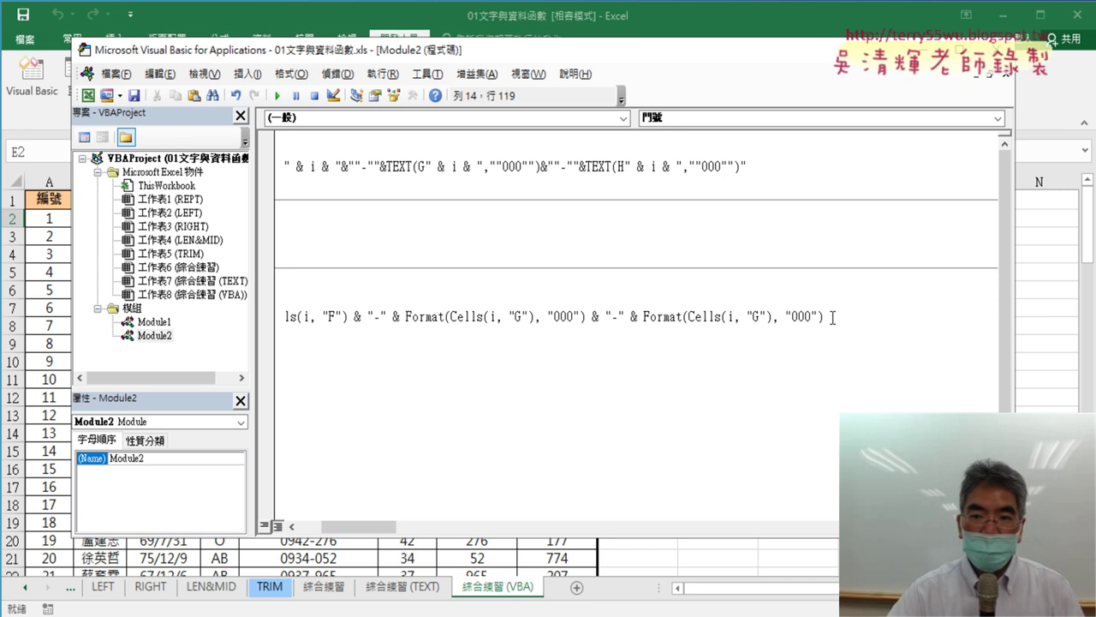
double_click(759, 317)
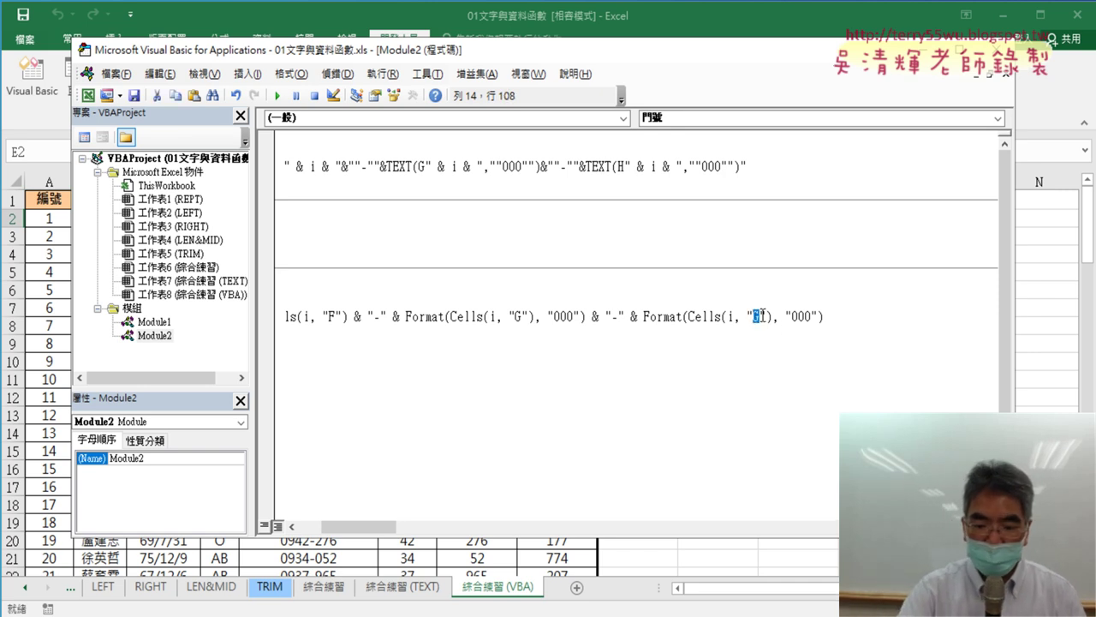
text(H)
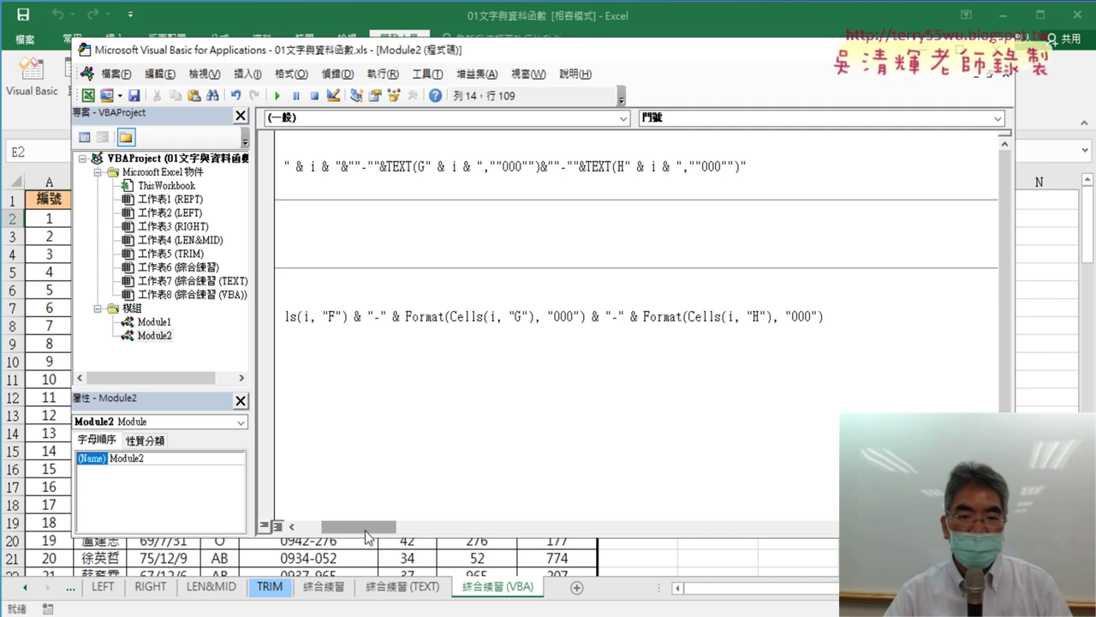
drag(370, 536, 346, 537)
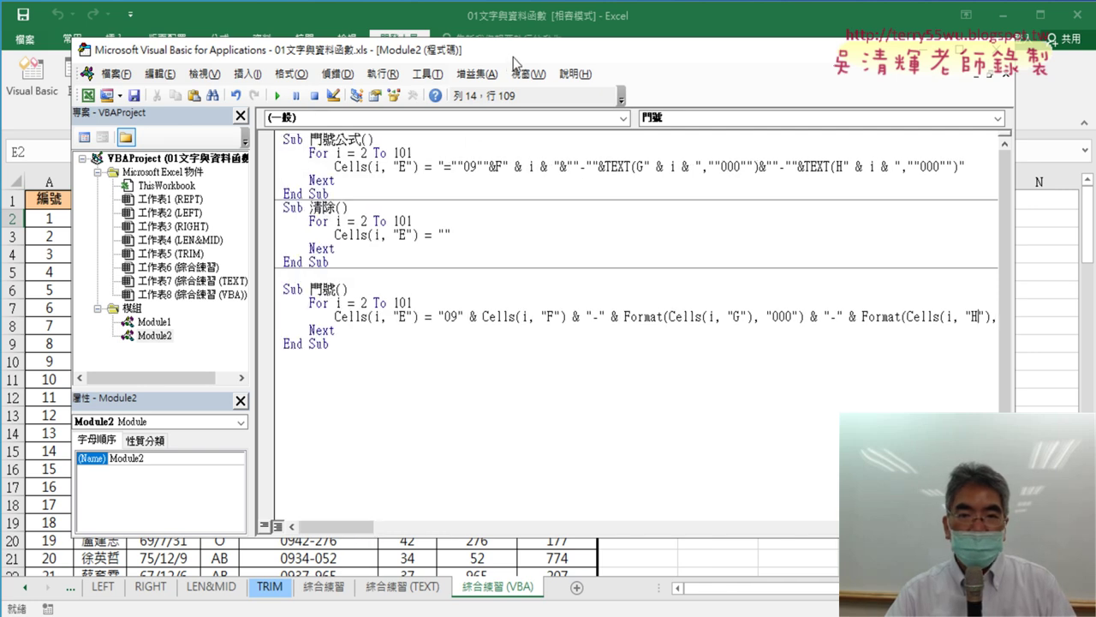
drag(514, 64, 831, 79)
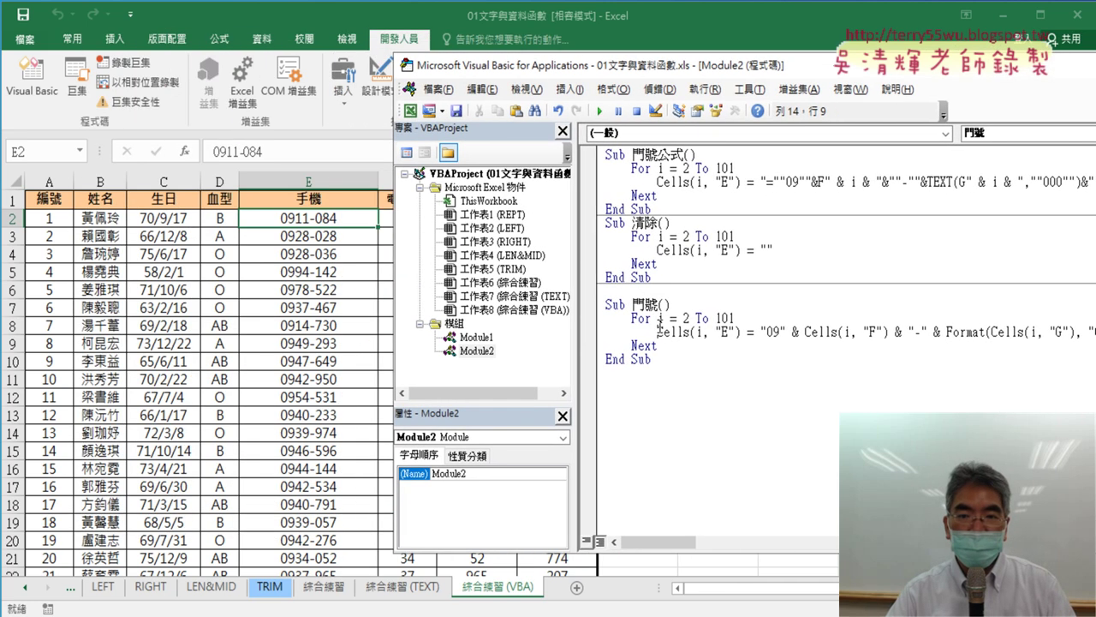
click(599, 111)
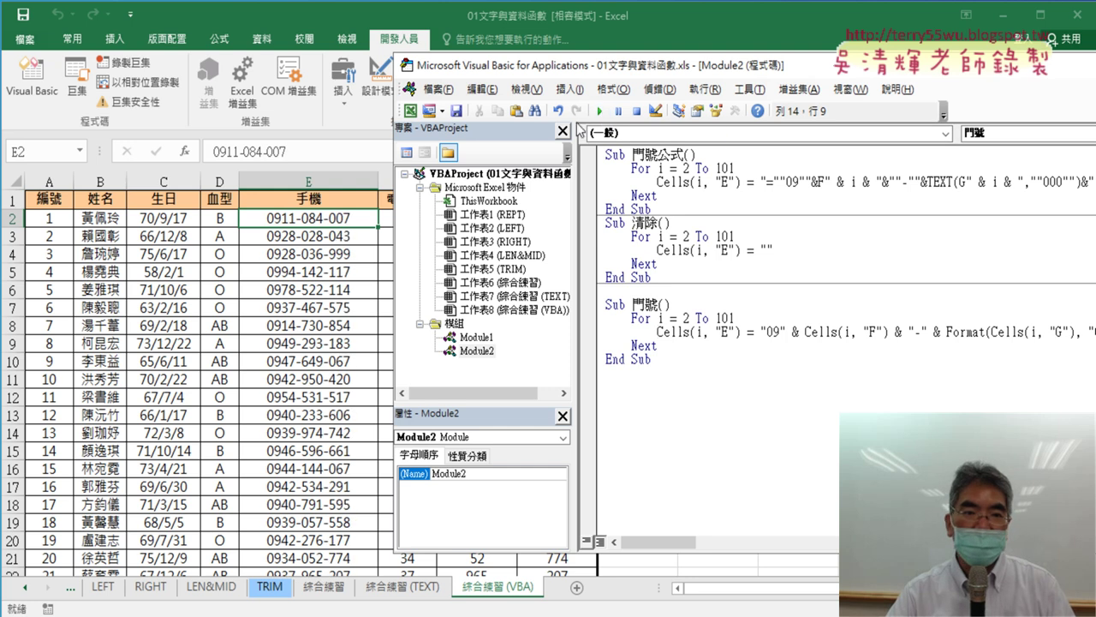
click(319, 218)
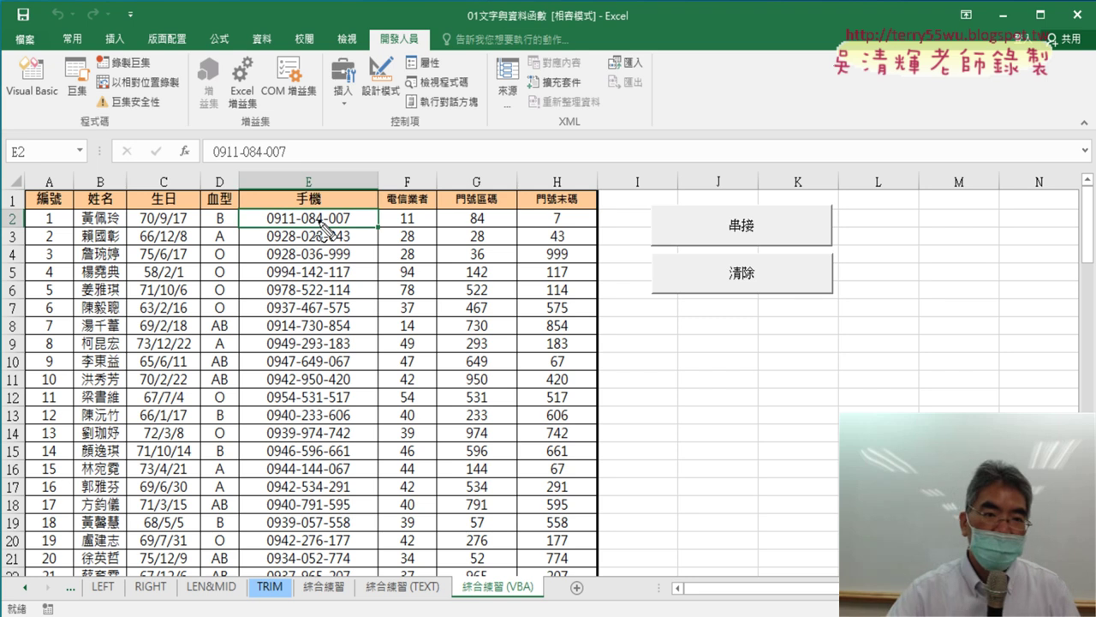
drag(278, 171, 290, 161)
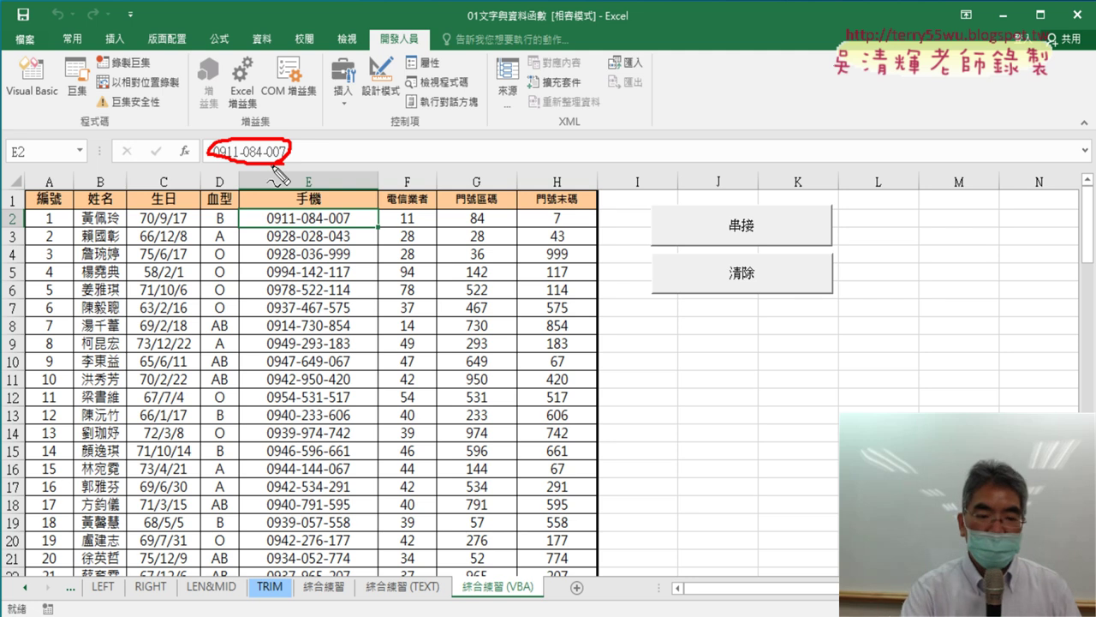
key(Escape)
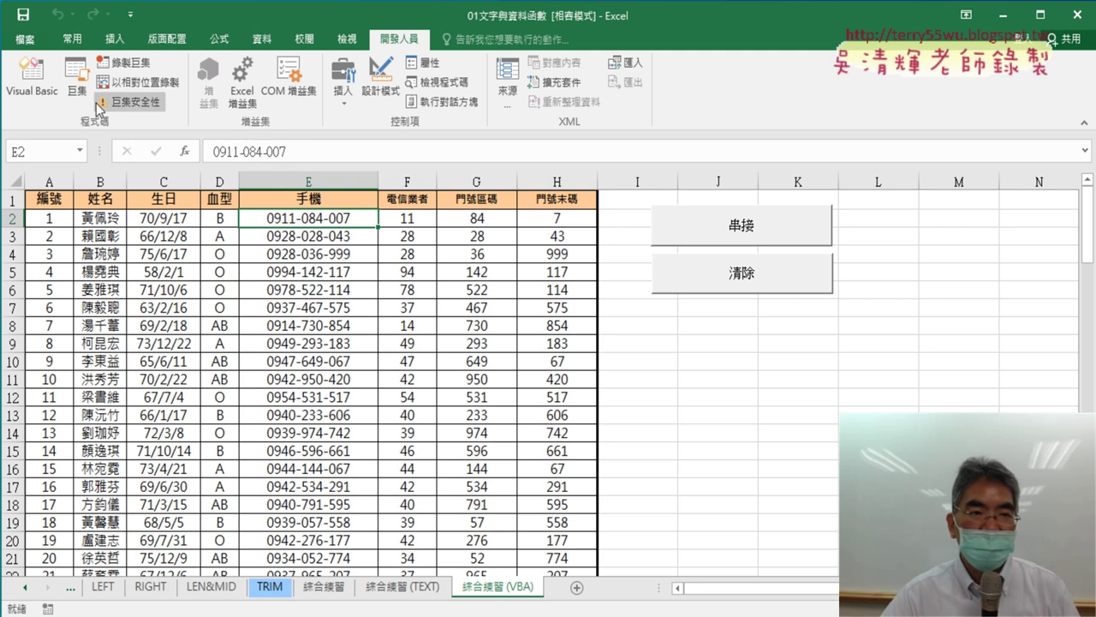
Run the 門號公式 macro in Module2 so E2 holds ="09"&F2&"-"&TEXT(G2,"000")… formulas.
click(32, 78)
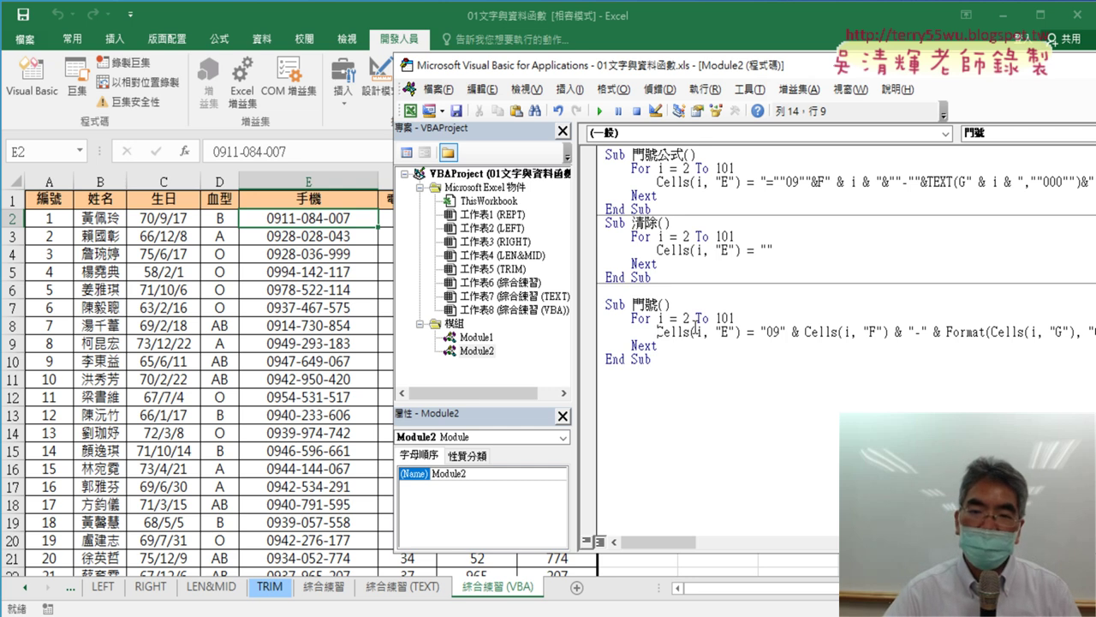
click(699, 332)
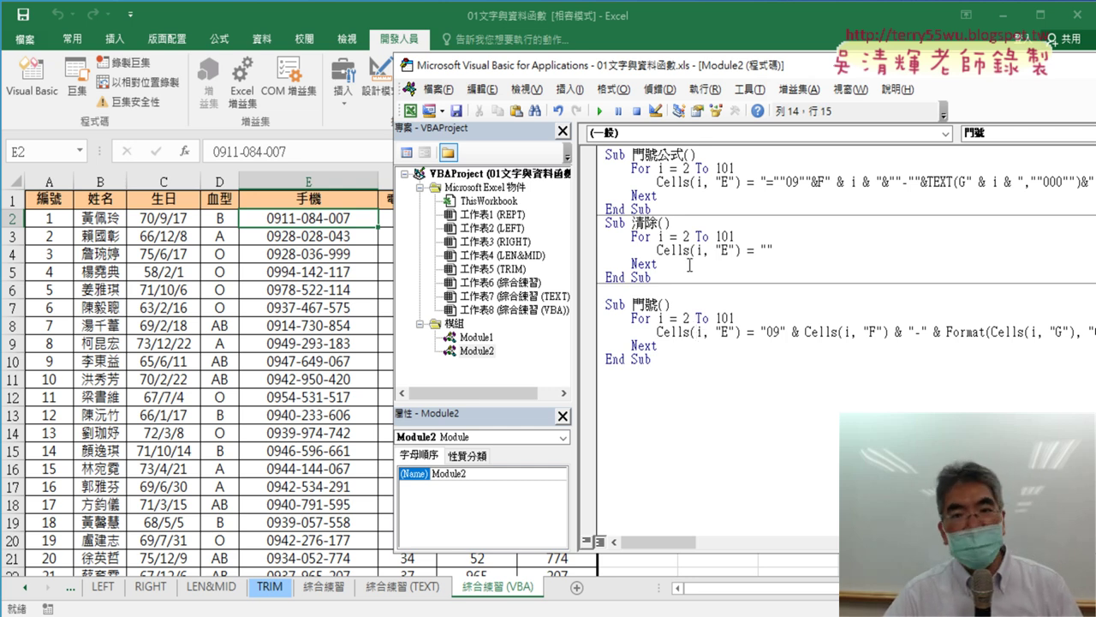
click(672, 182)
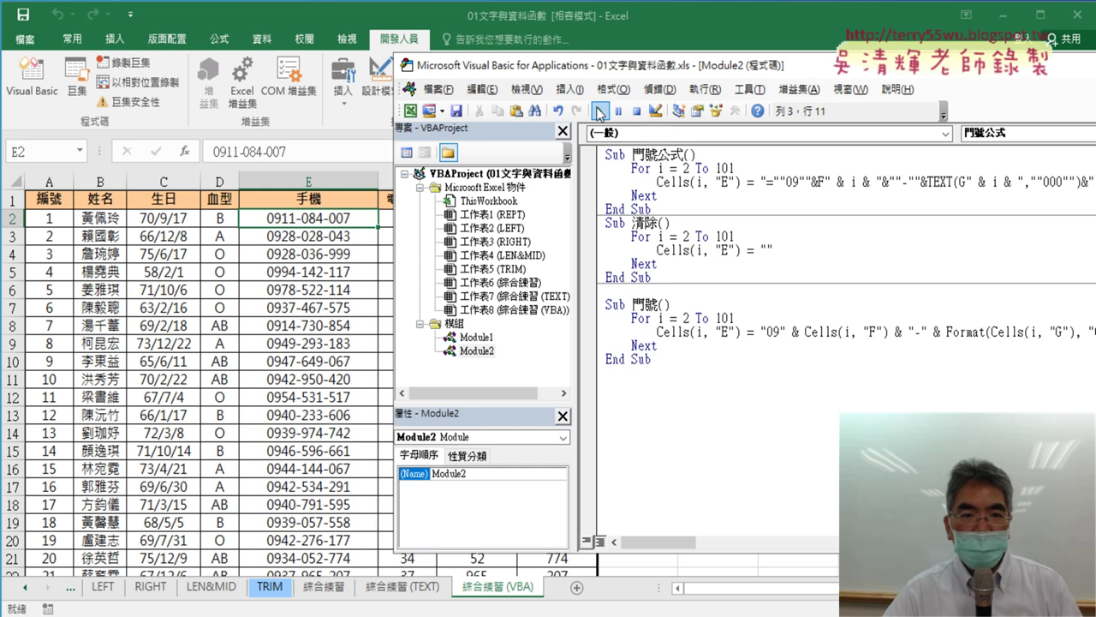
click(598, 111)
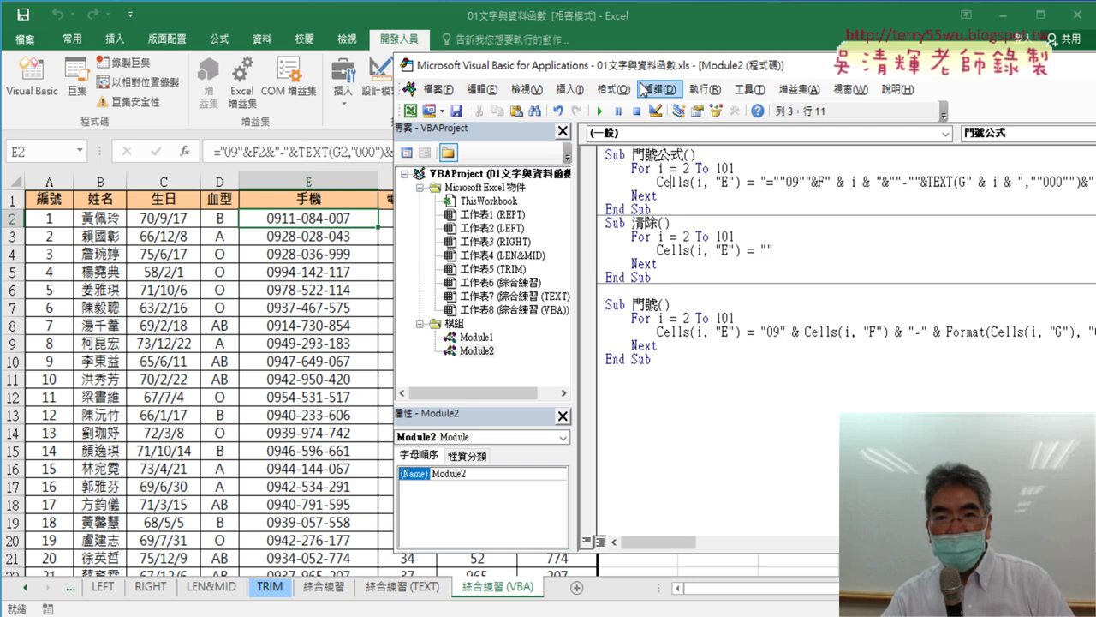
drag(635, 74, 250, 67)
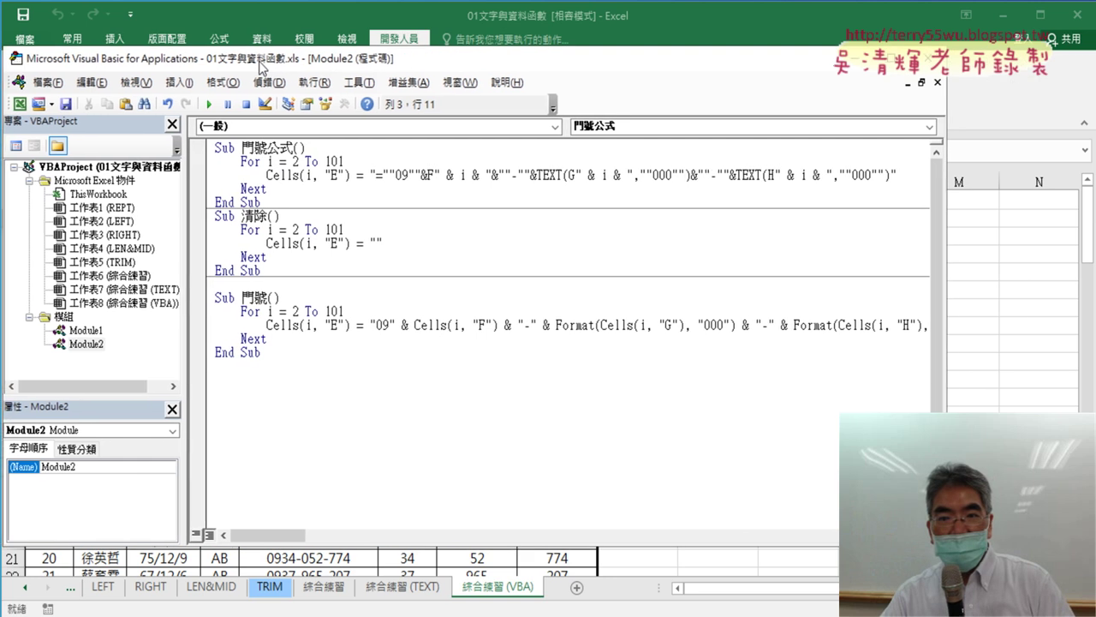
Widen the code window and highlight the formula string, the "09" prefix and Format's "000" pattern.
drag(951, 324, 1060, 317)
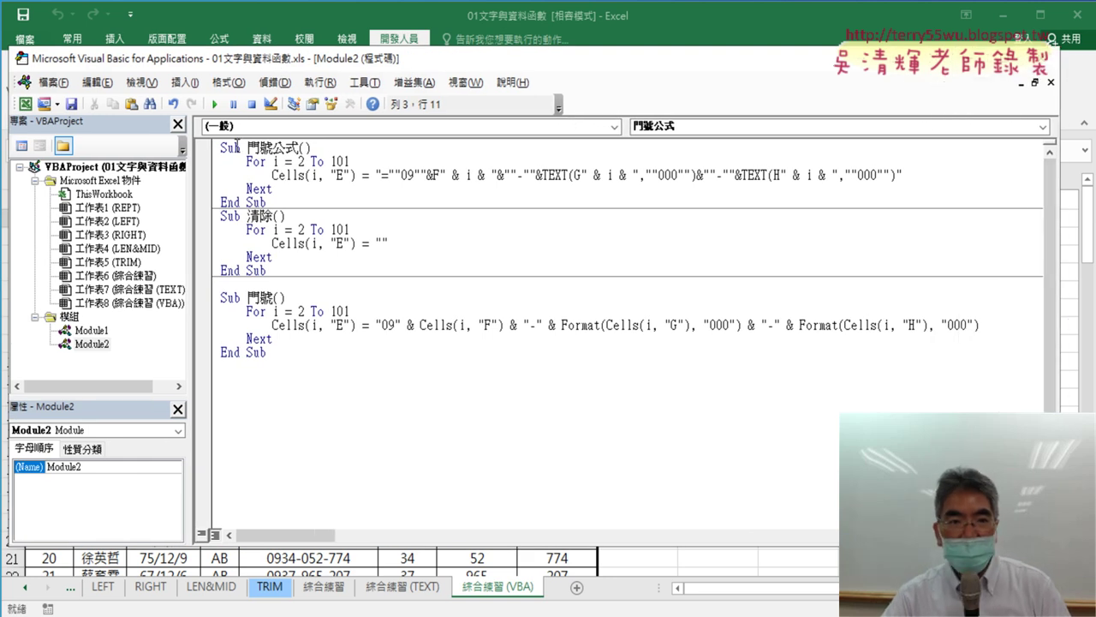
drag(222, 147, 286, 206)
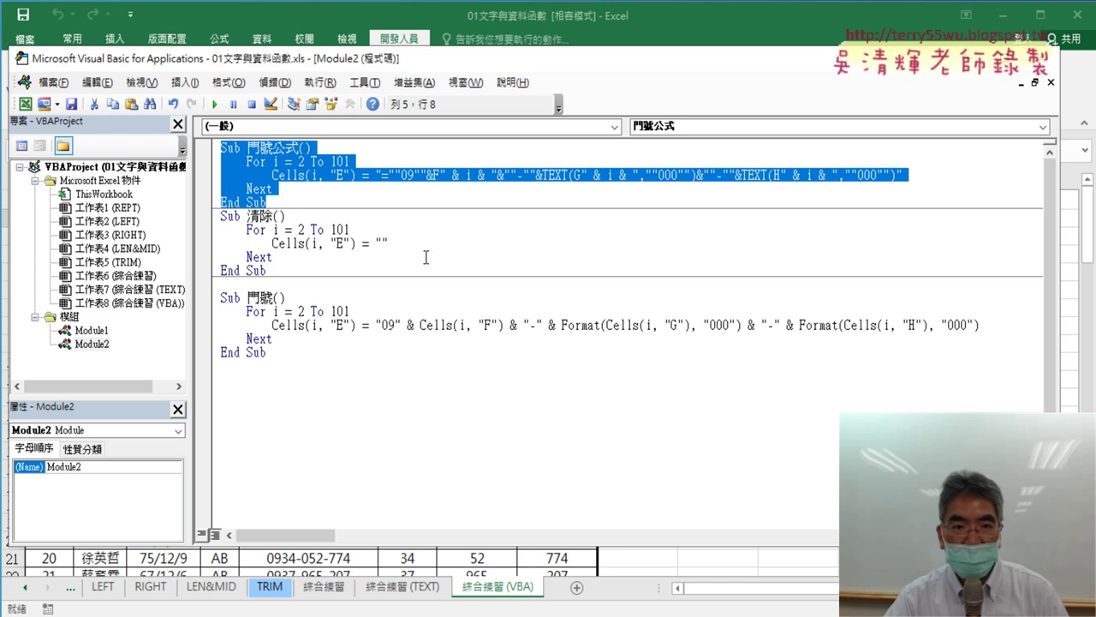
click(415, 229)
drag(375, 170, 899, 176)
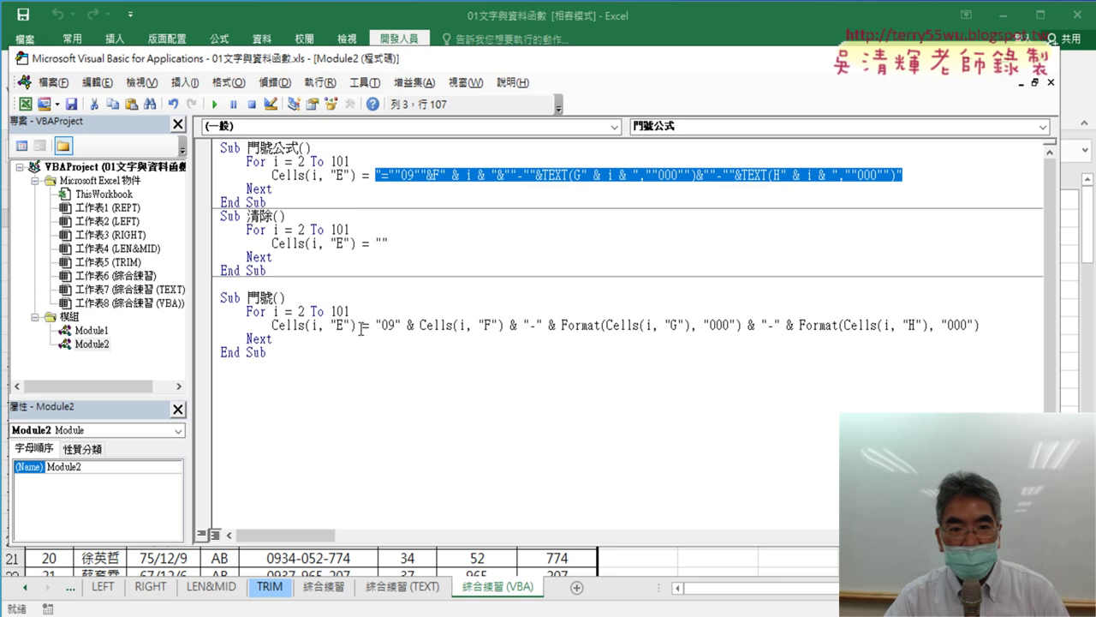
drag(375, 327, 408, 327)
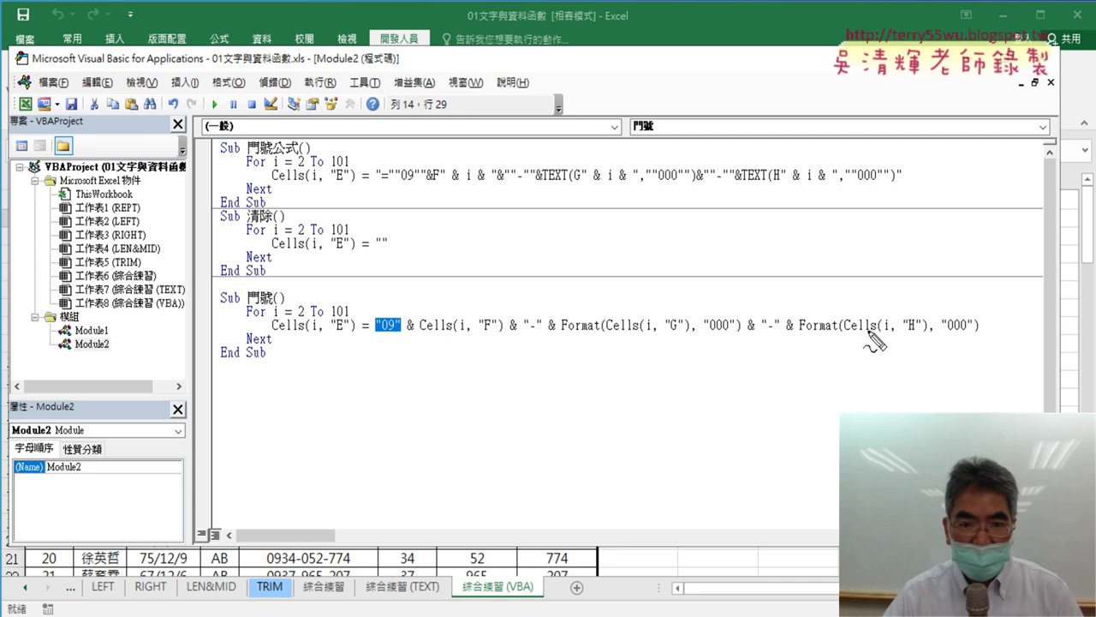
drag(562, 333, 609, 337)
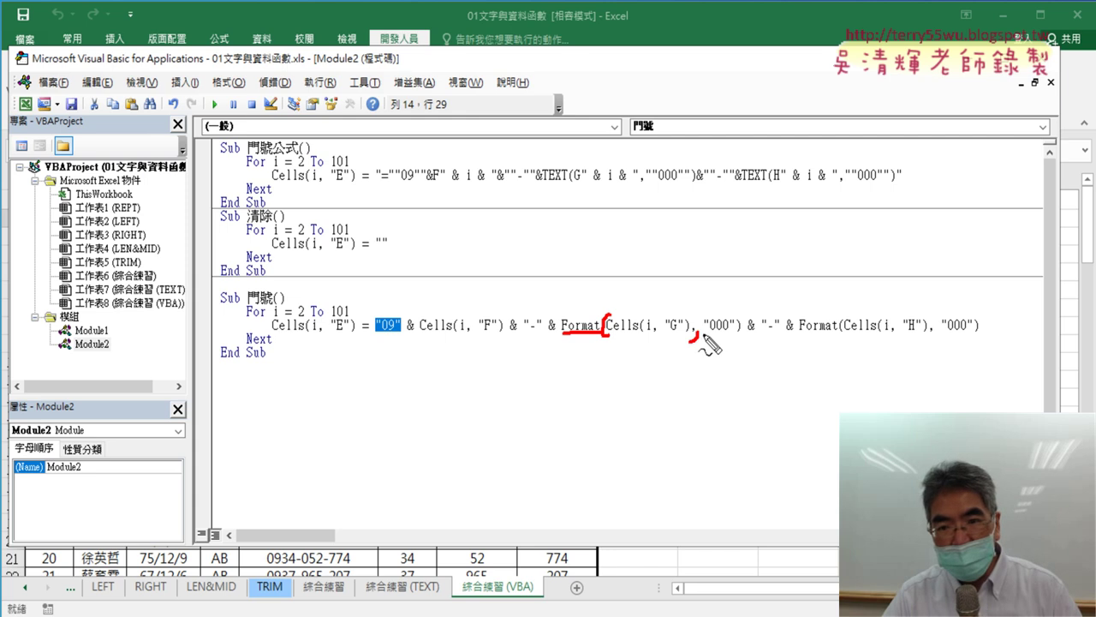
mouse_move(696, 329)
mouse_down()
mouse_move(690, 341)
mouse_move(731, 338)
mouse_up()
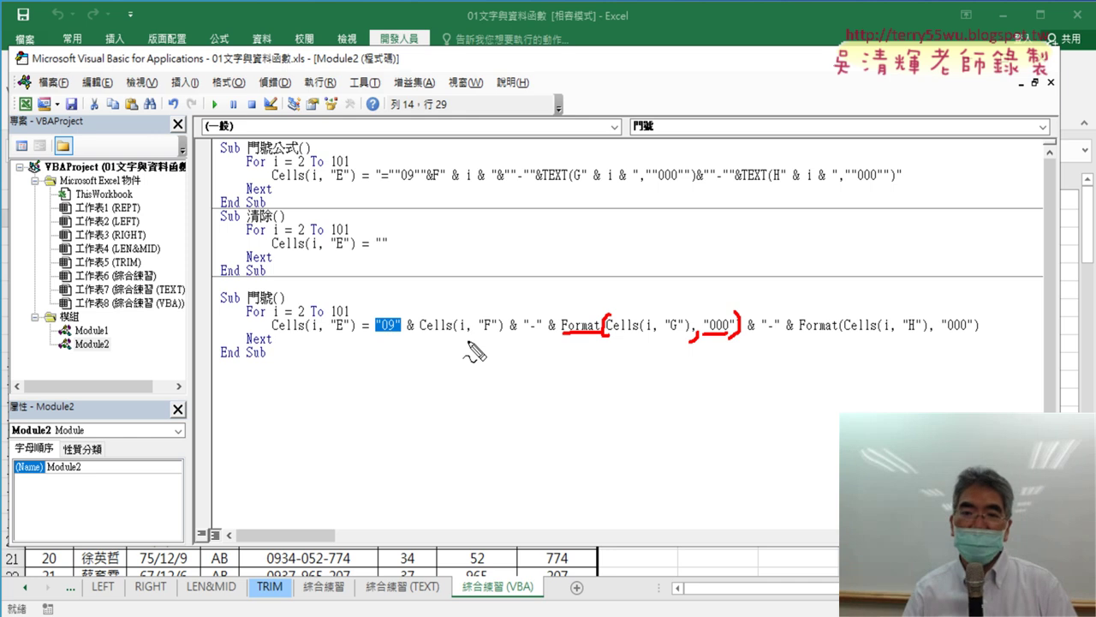
key(Escape)
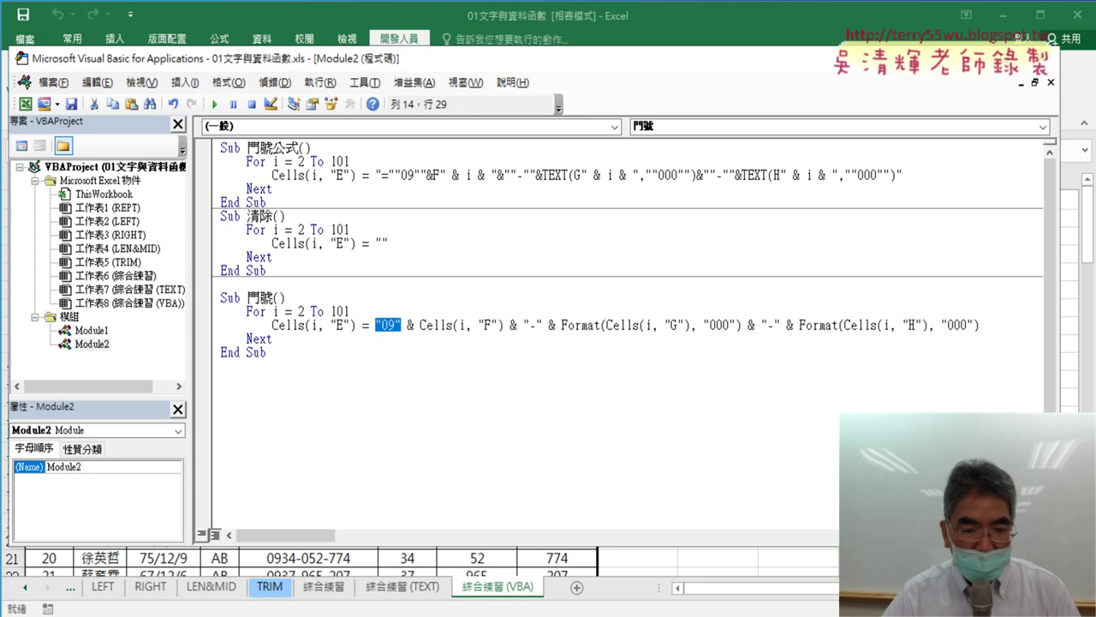
Stop the EVO Class Management screen broadcast and dismiss its notice.
key(alt+Tab)
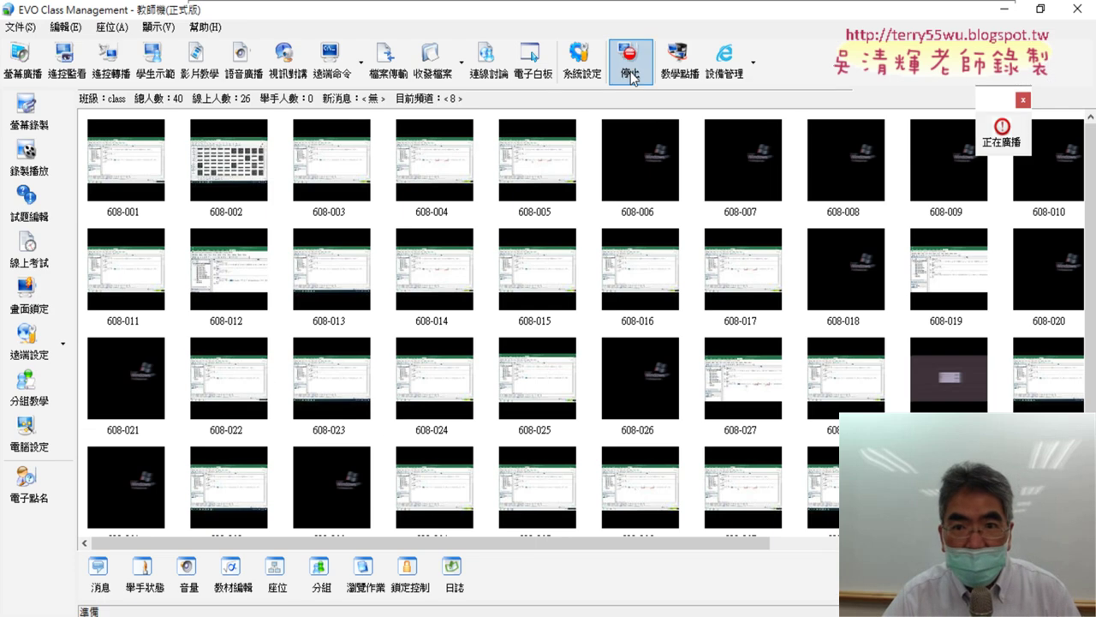
click(631, 72)
click(1004, 15)
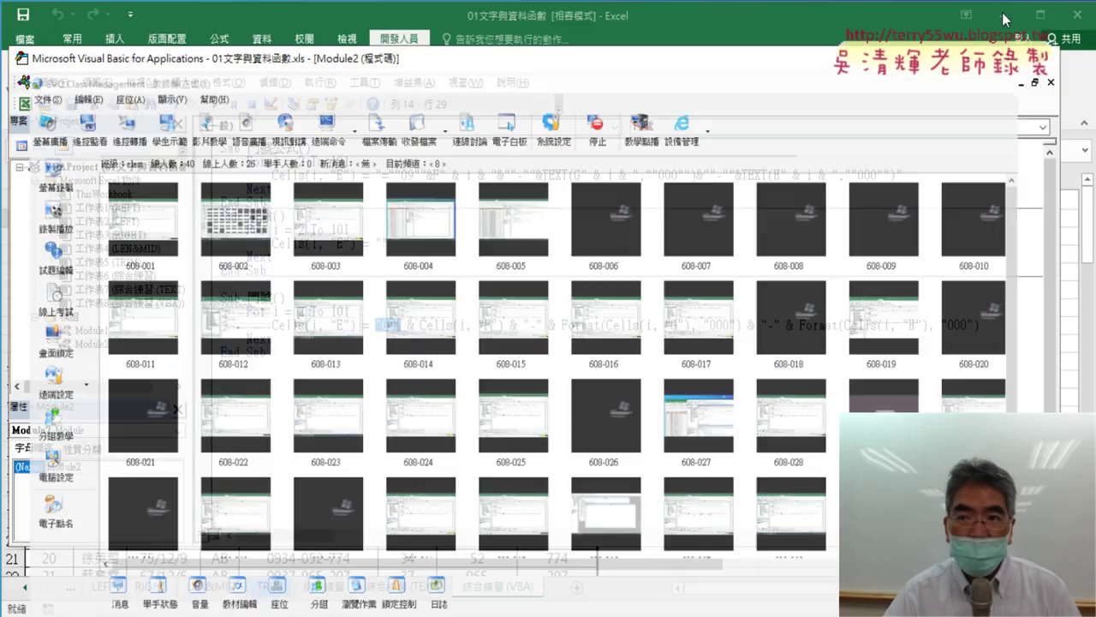
Switch to the 01_文字與資料函數程式碼 notes and scroll to the 門號 Sub with 手機 and 手機範圍 functions.
key(alt+Tab)
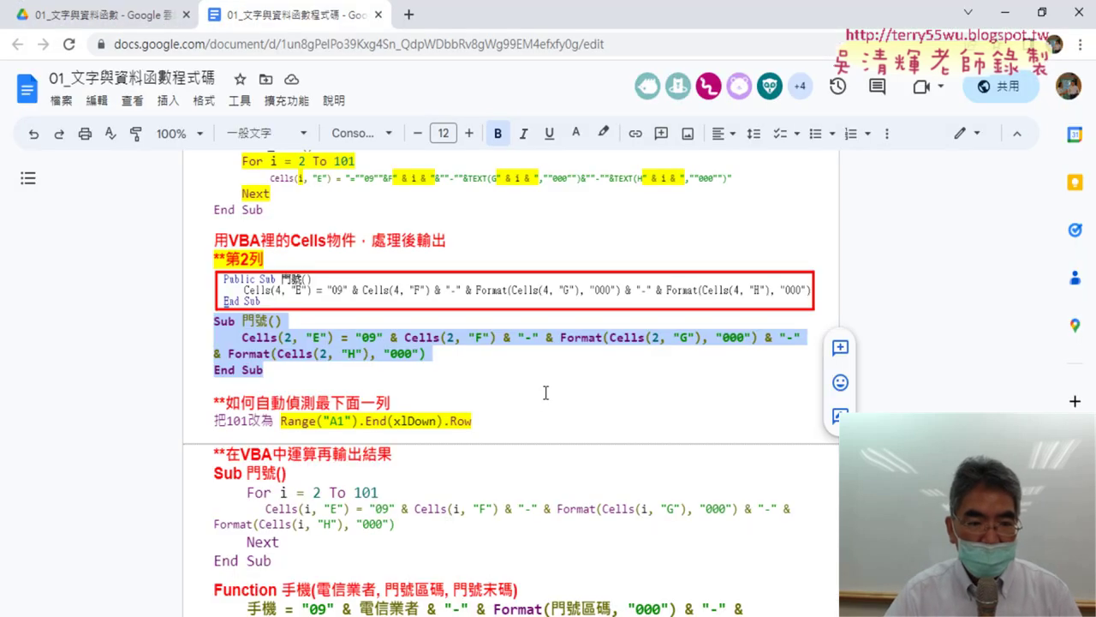
scroll(545, 393, down, 1)
scroll(560, 382, down, 1)
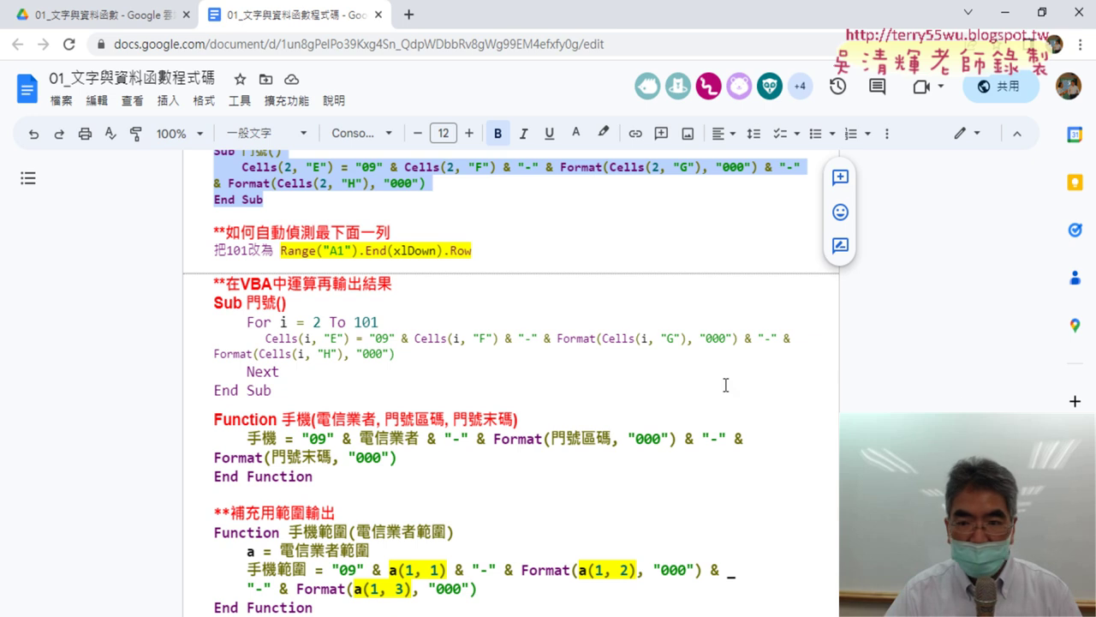